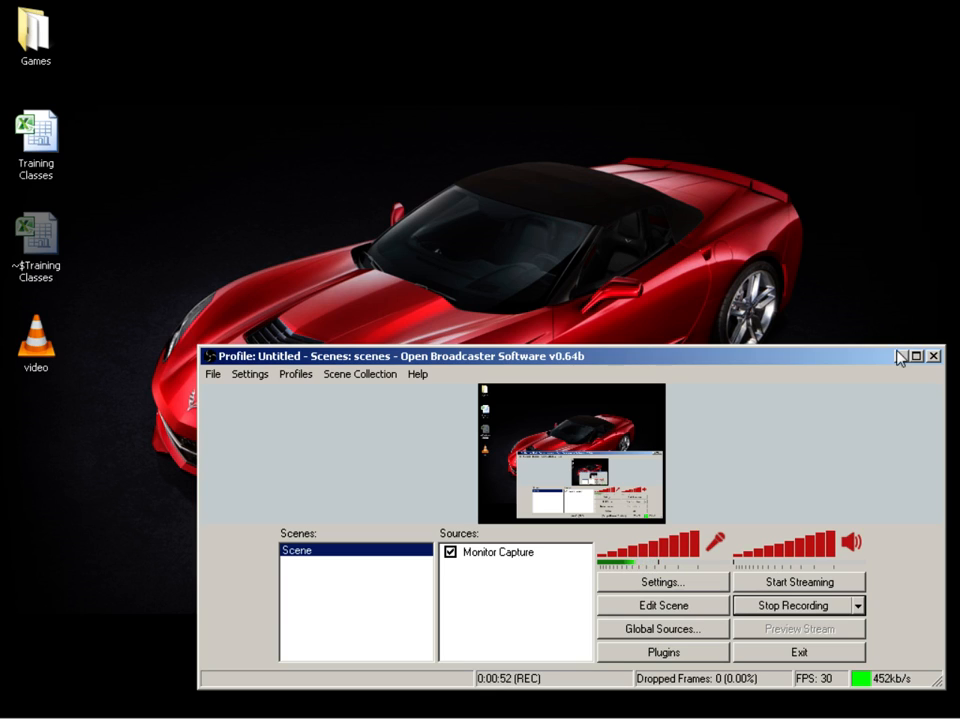
# - Switch to the Training Classes workbook in Excel and check the name of the class table on Sheet1
pyautogui.click(900, 357)
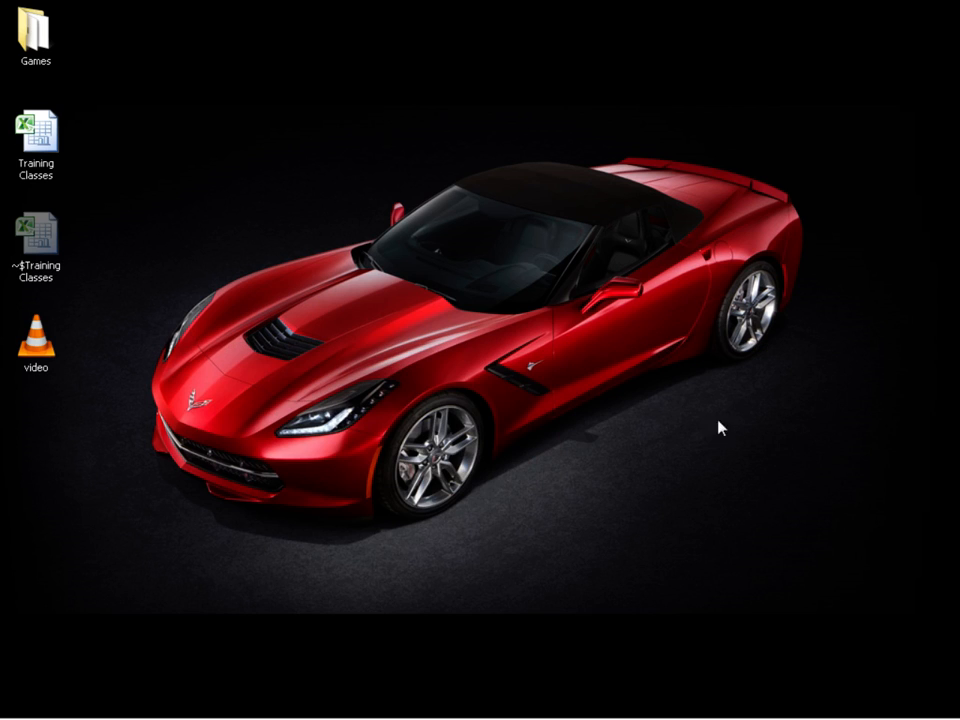
pyautogui.moveTo(112, 716)
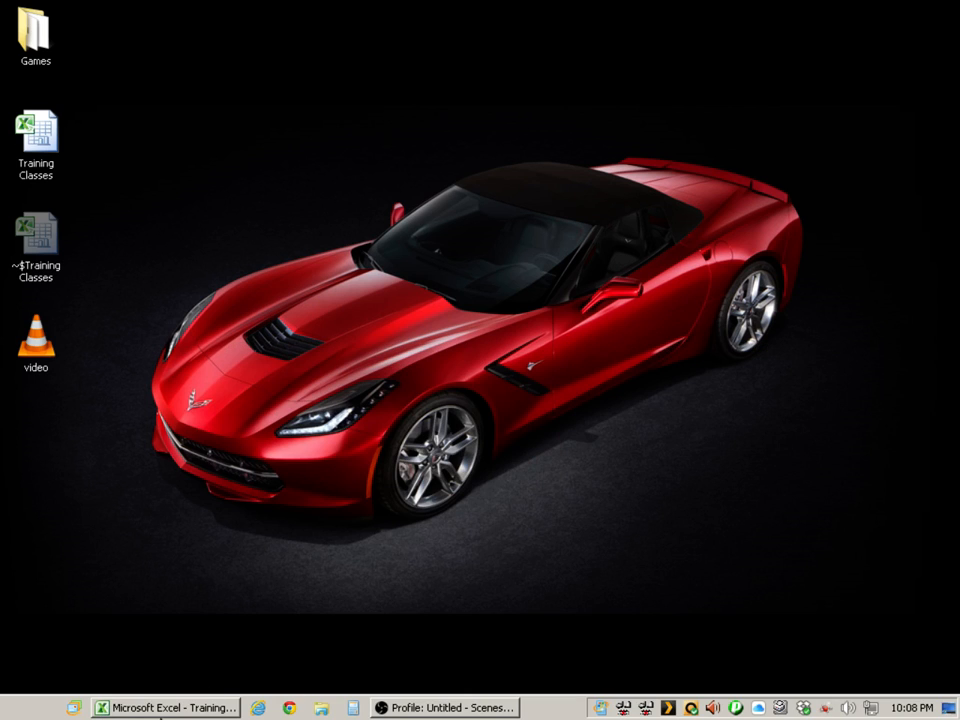
pyautogui.click(180, 707)
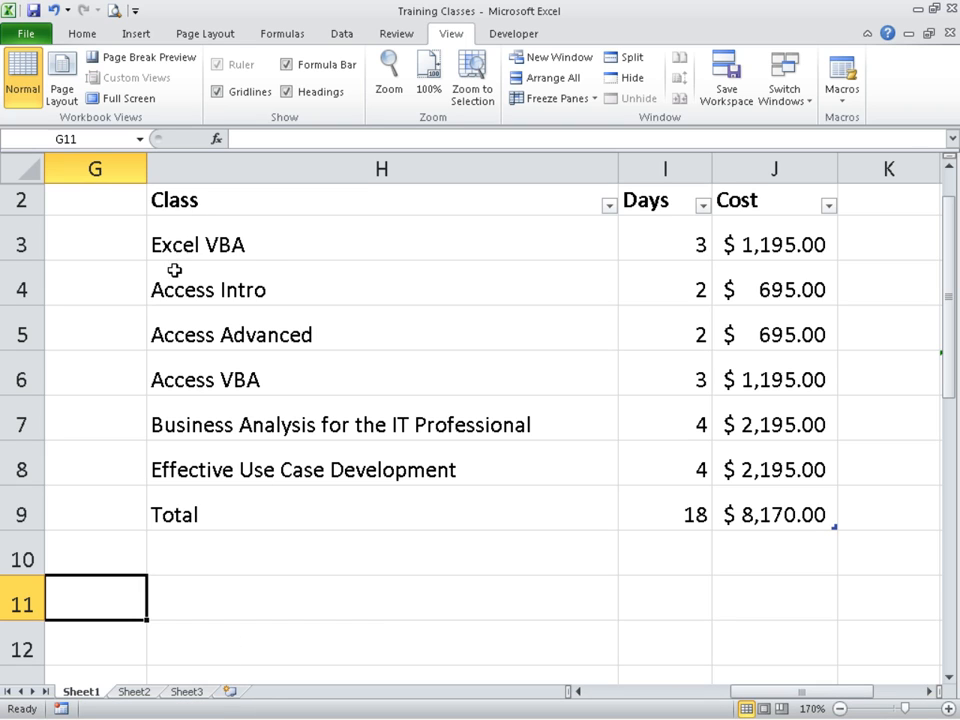
pyautogui.moveTo(178, 199); pyautogui.dragTo(765, 516)
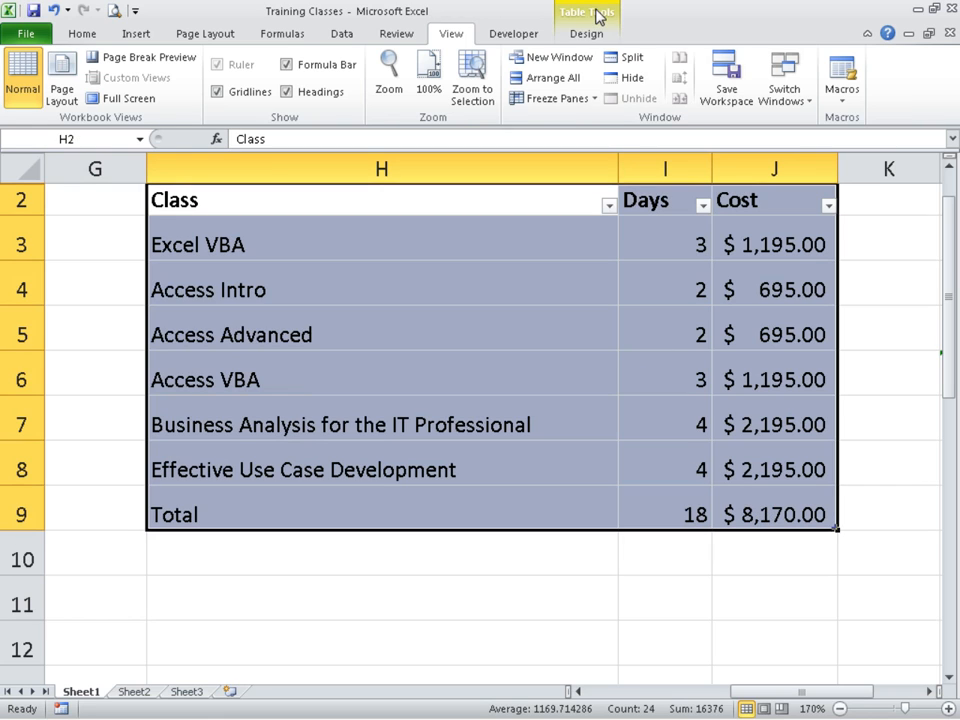
pyautogui.click(587, 33)
pyautogui.click(60, 78)
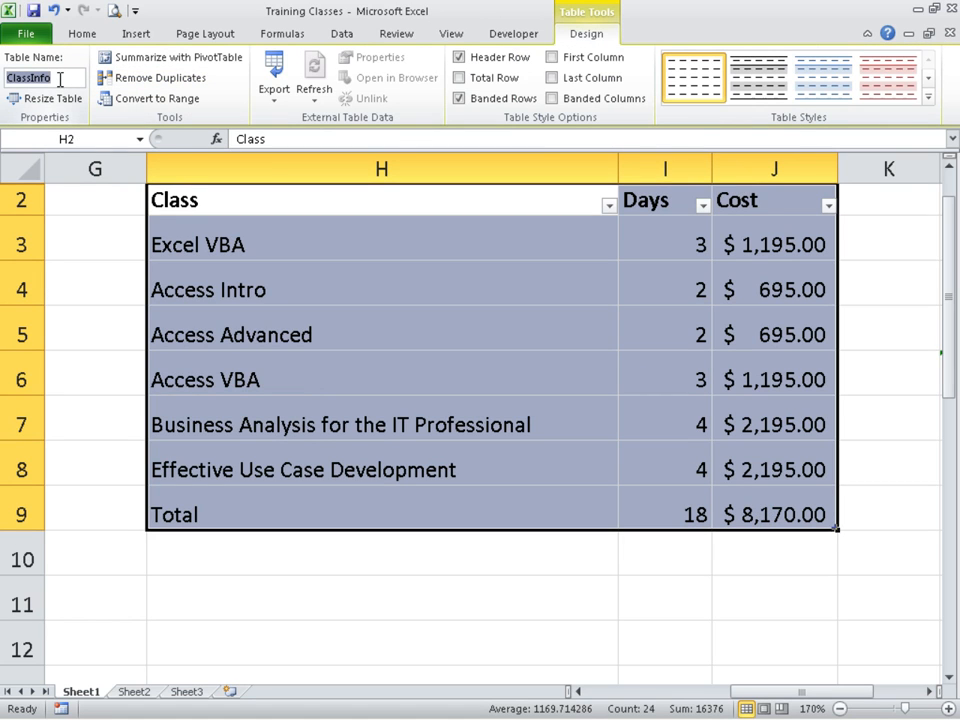
pyautogui.click(199, 240)
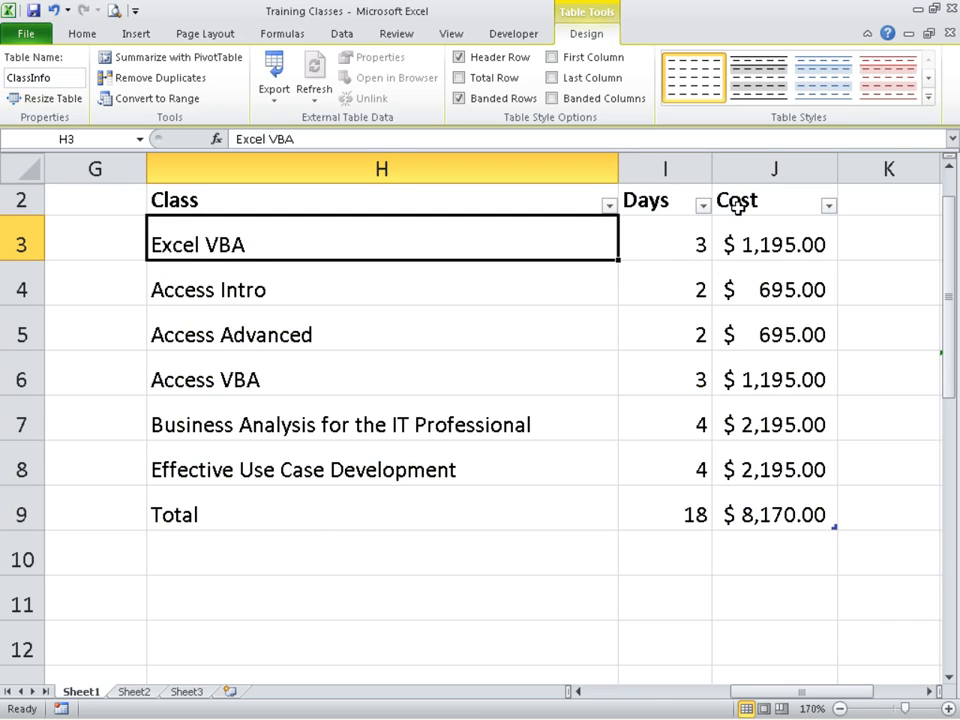
# - Examine the class list in A1:C11 on Sheet2 and view the class choices offered in cell A4
pyautogui.click(133, 692)
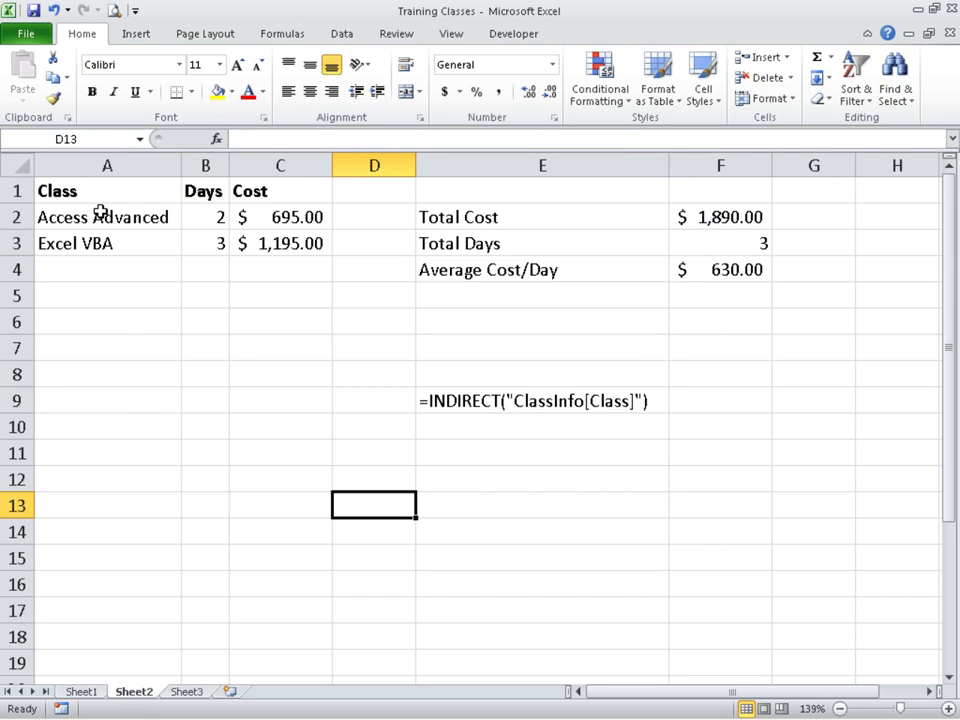
pyautogui.moveTo(88, 193); pyautogui.dragTo(279, 446)
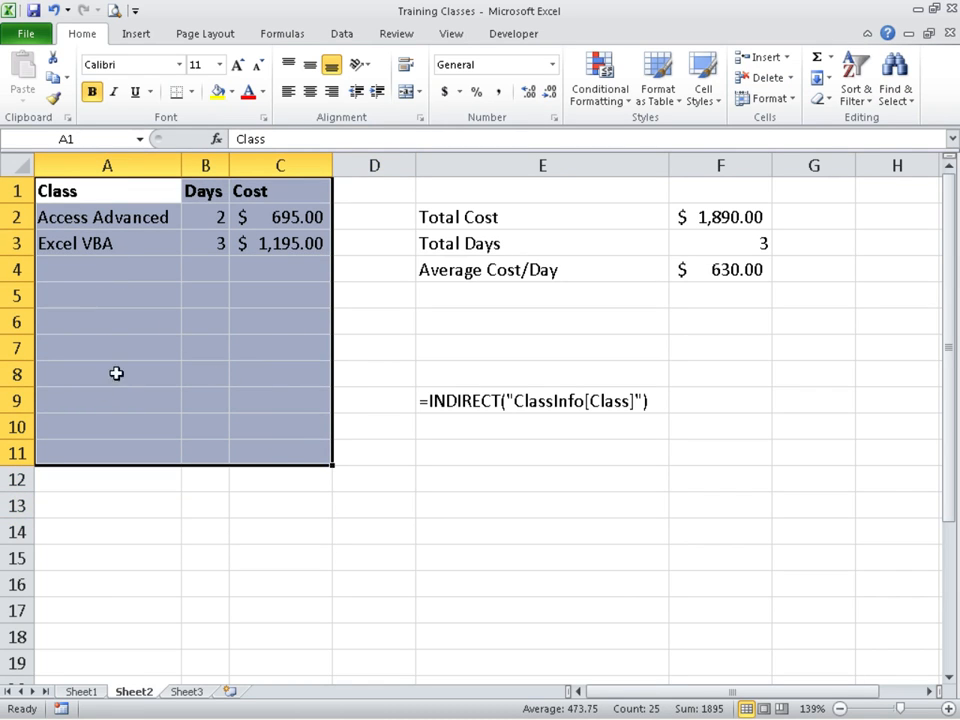
pyautogui.click(111, 216)
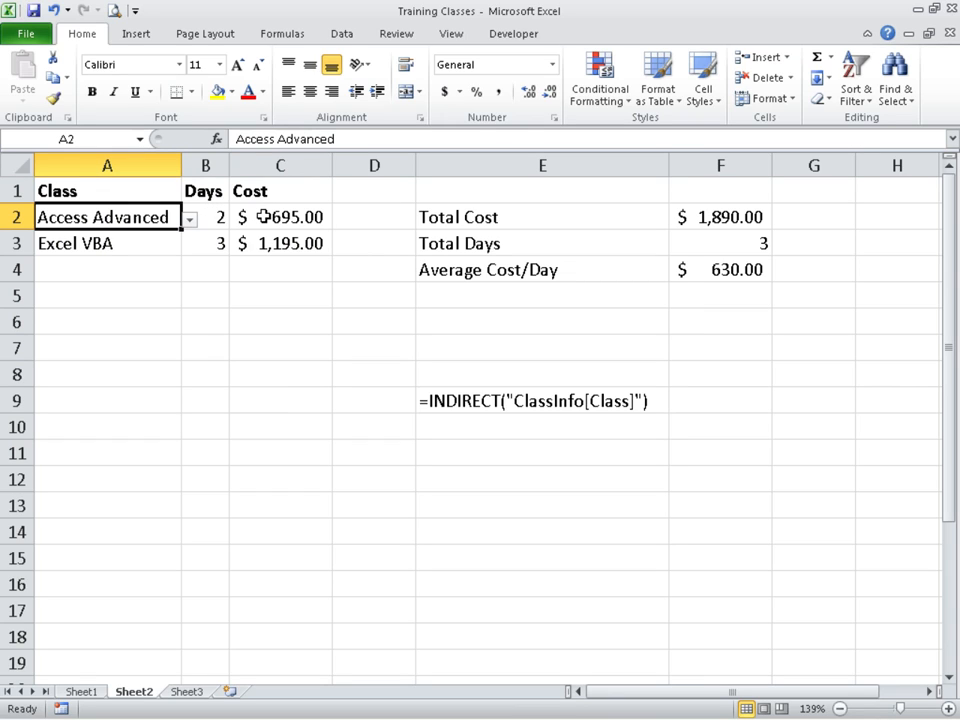
pyautogui.click(131, 266)
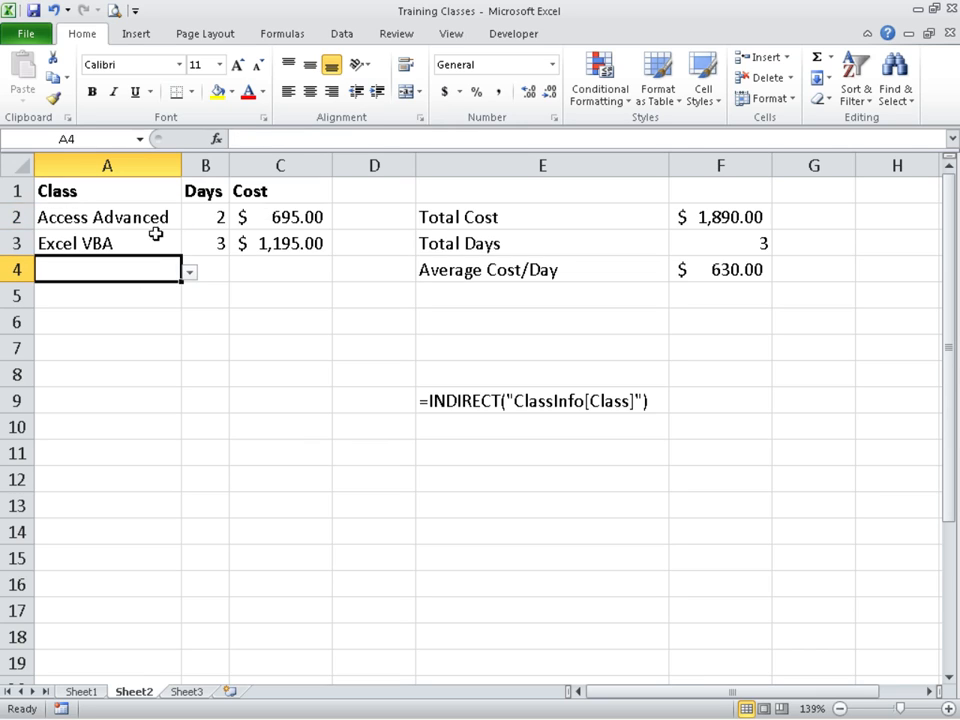
pyautogui.click(188, 279)
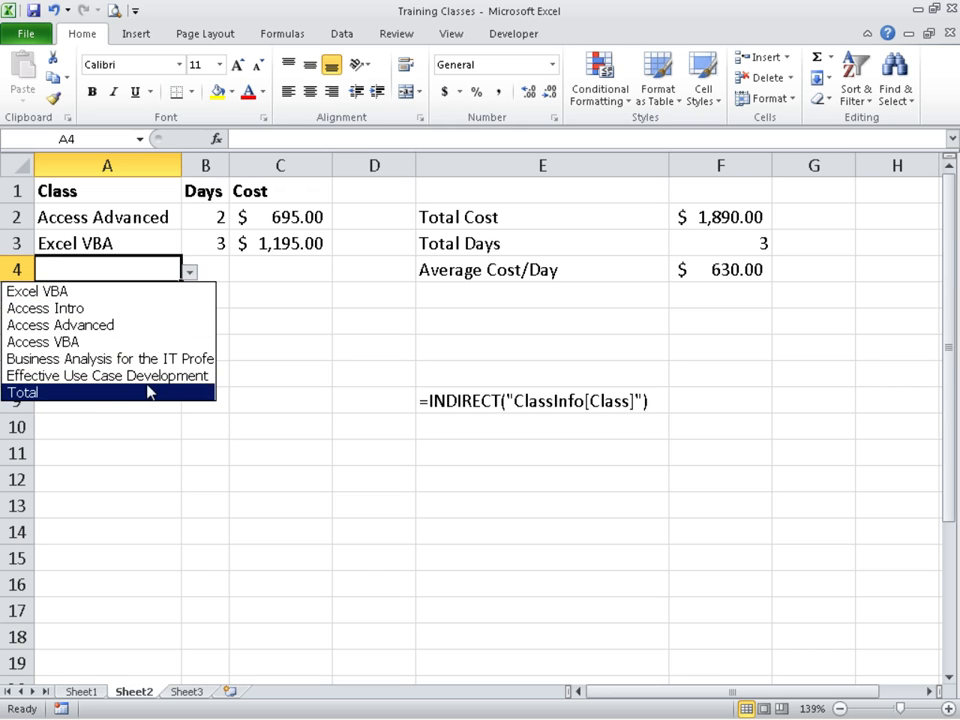
pyautogui.click(148, 241)
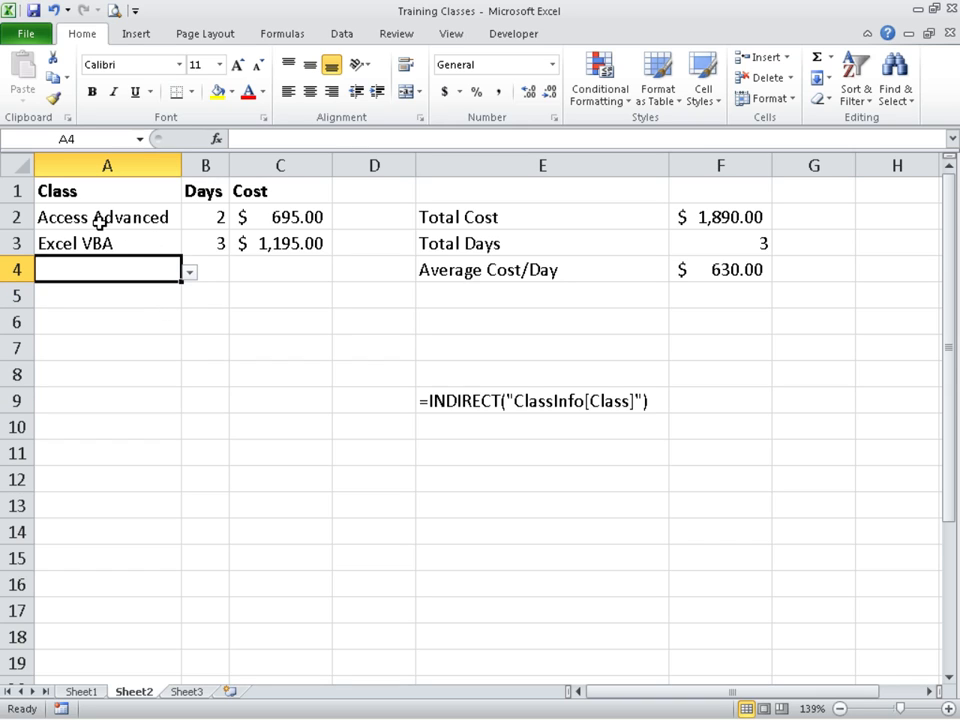
# - Open the data validation settings for the Class column on Sheet2, from A2 down to the sheet's last row
pyautogui.click(118, 217)
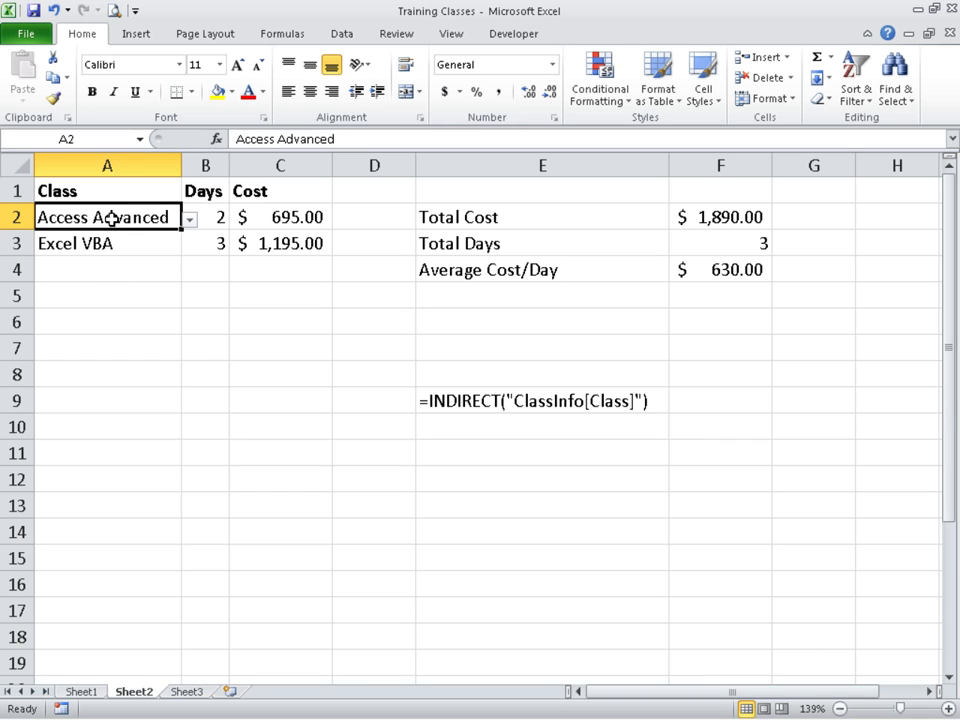
pyautogui.hotkey('ctrl', 'shift', 'Down')
pyautogui.hotkey('ctrl', 'shift', 'Down')
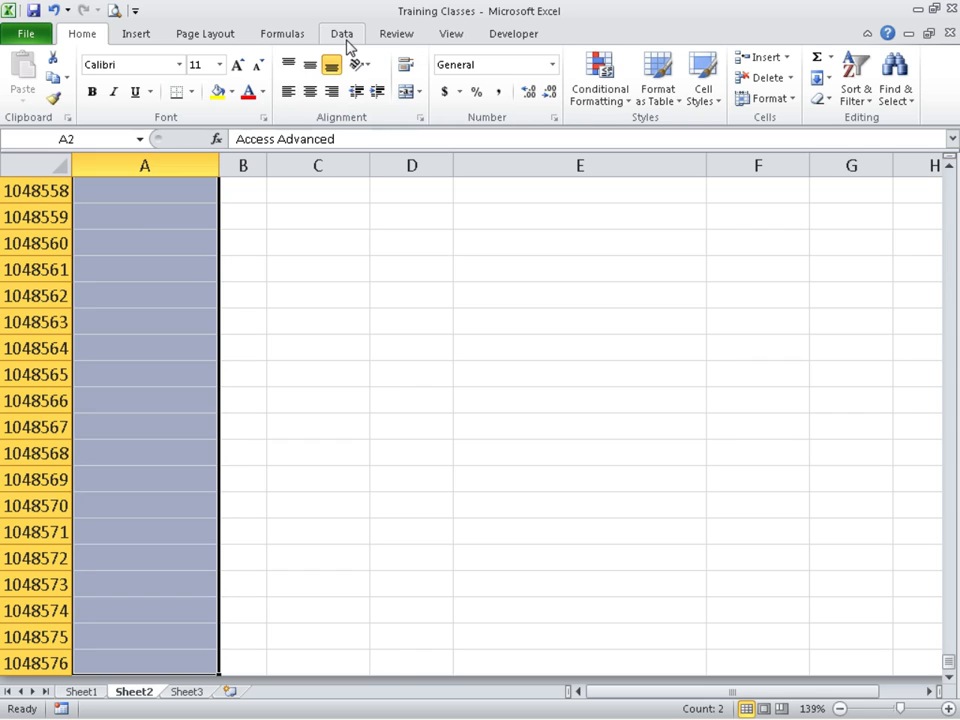
pyautogui.click(345, 40)
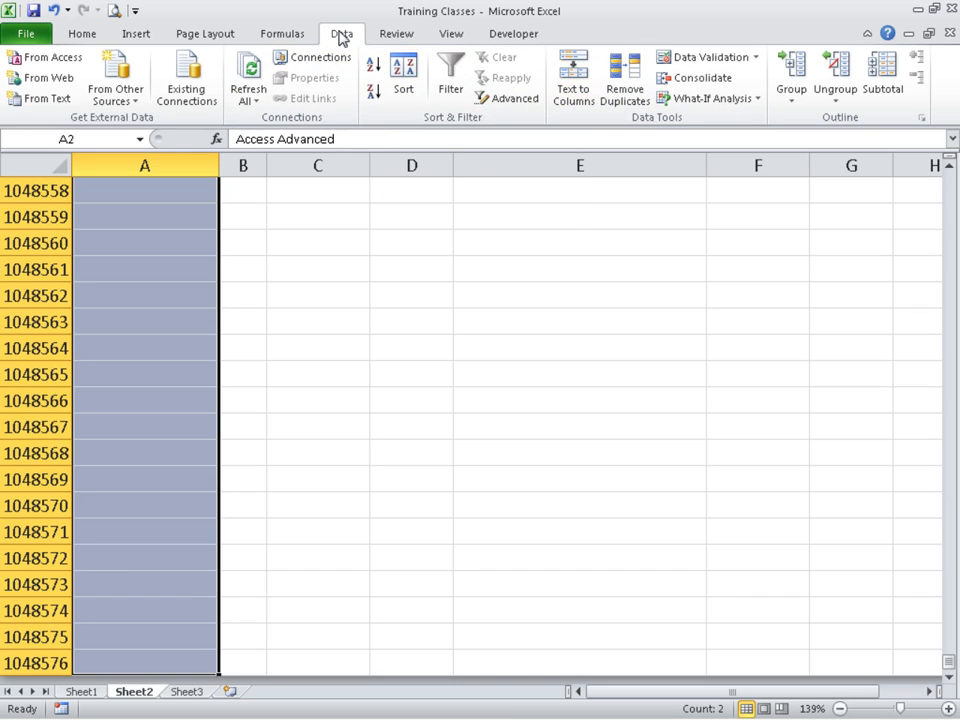
pyautogui.click(754, 60)
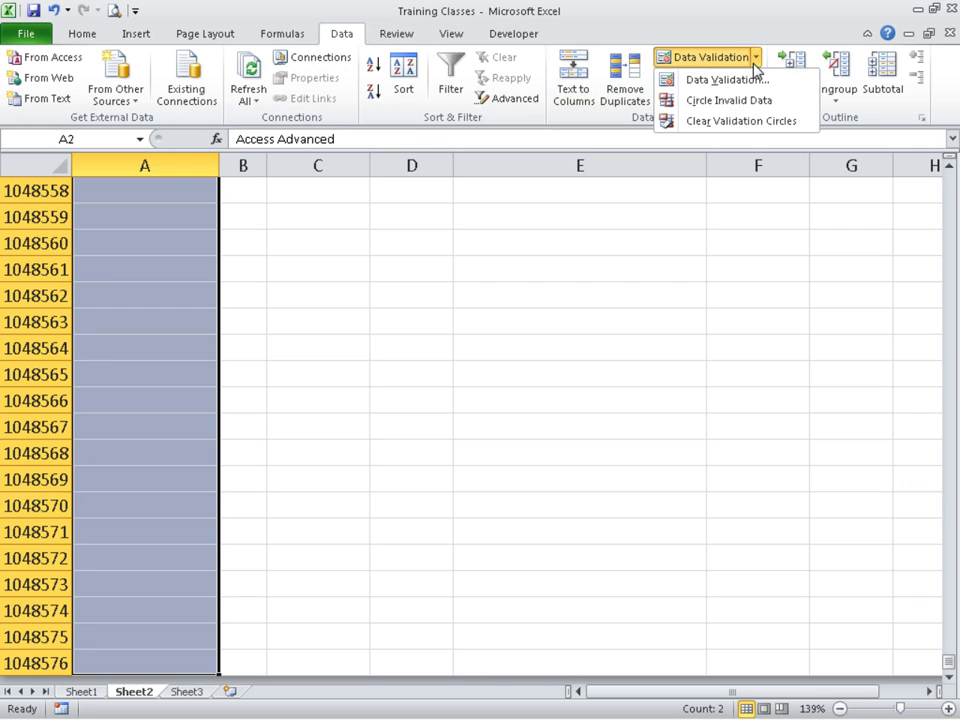
pyautogui.click(722, 84)
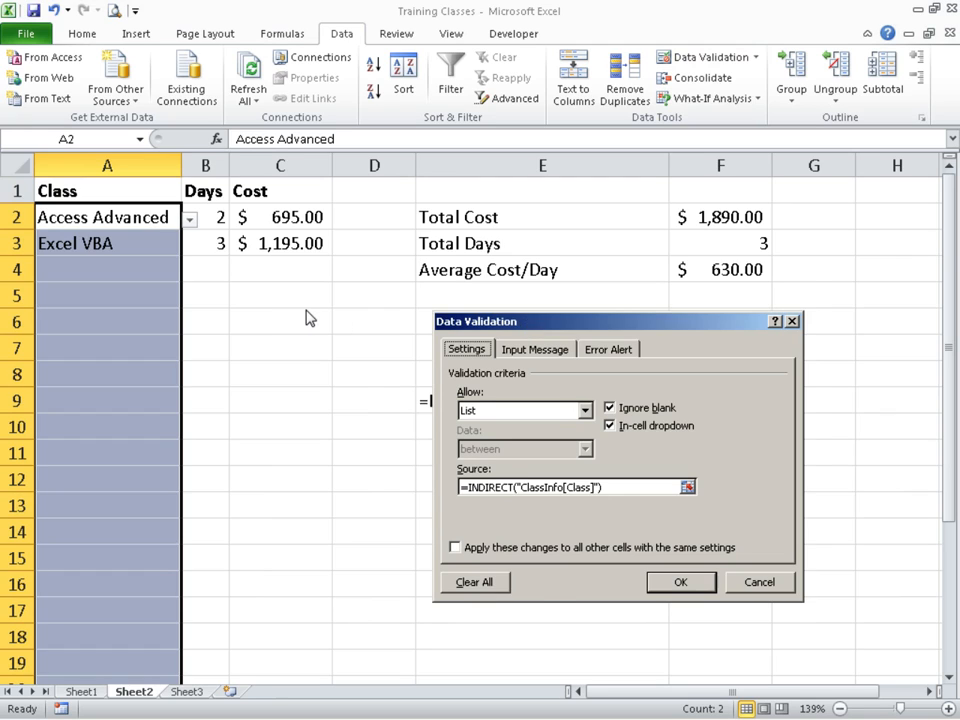
# - Apply List validation to the selected Class cells with the source =INDIRECT("ClassInfo[Class]")
pyautogui.moveTo(585, 323); pyautogui.dragTo(366, 313)
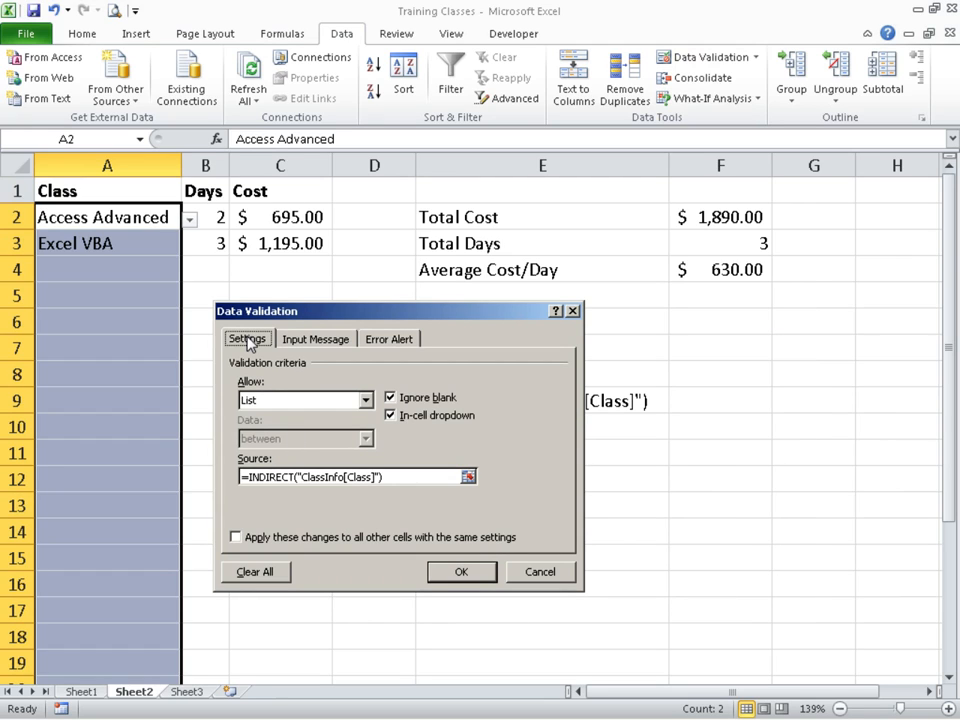
pyautogui.click(366, 401)
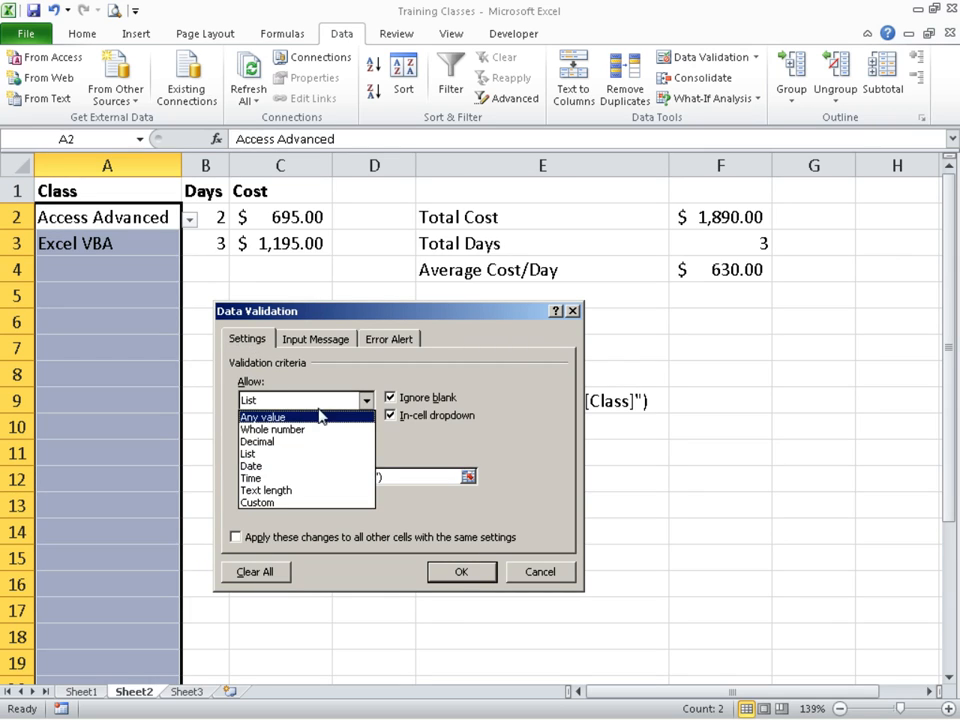
pyautogui.click(260, 455)
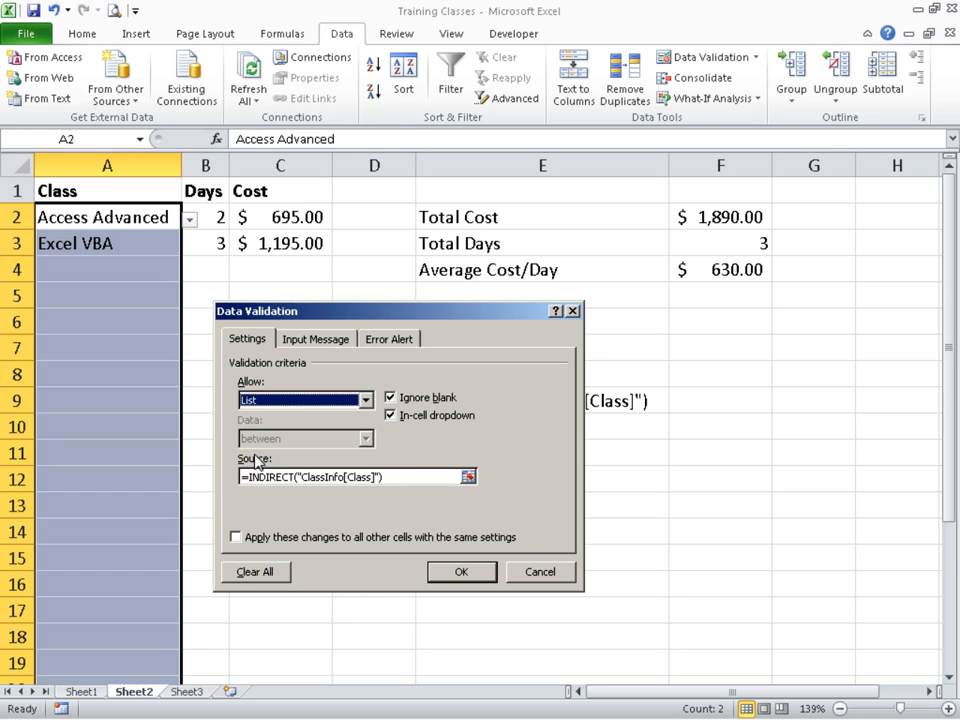
pyautogui.click(389, 477)
pyautogui.hotkey('ctrl', 'pageup')
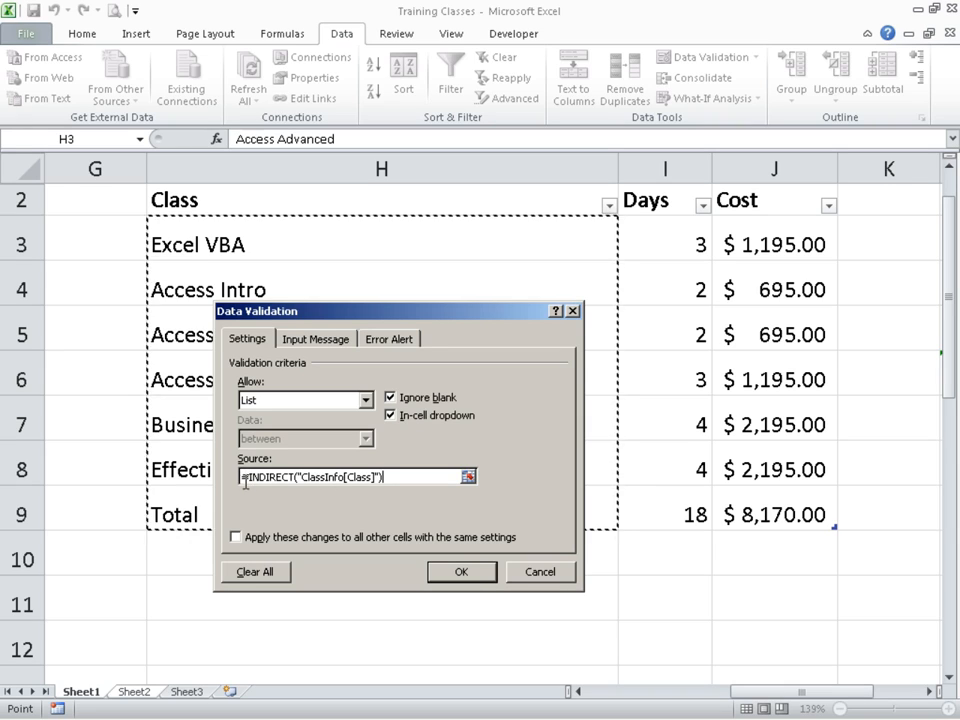
pyautogui.moveTo(248, 477); pyautogui.dragTo(307, 478)
pyautogui.click(303, 478)
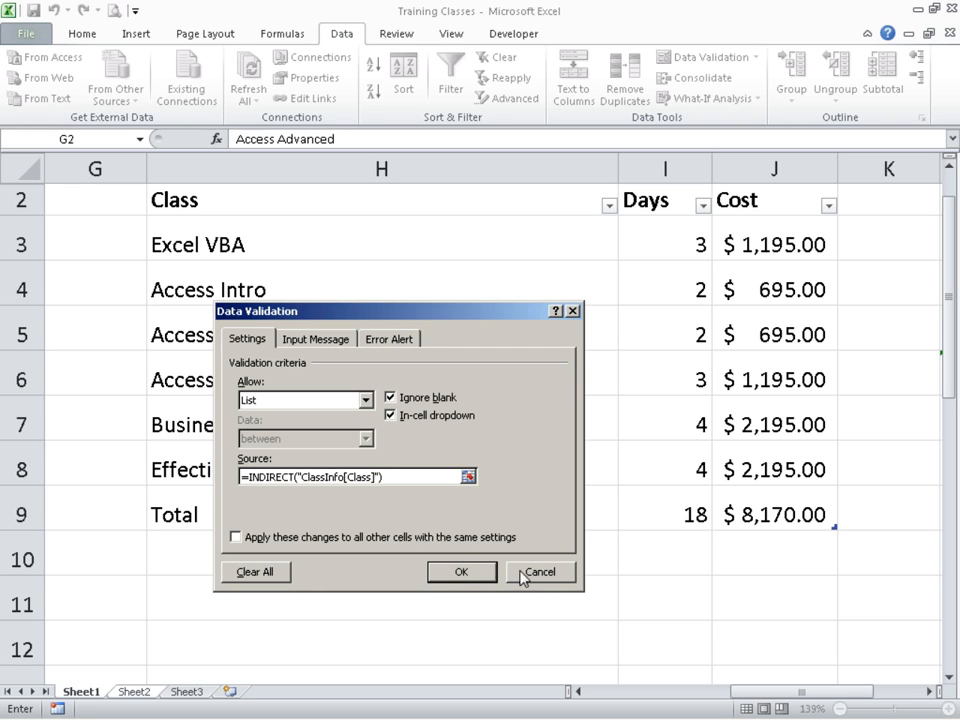
pyautogui.click(445, 578)
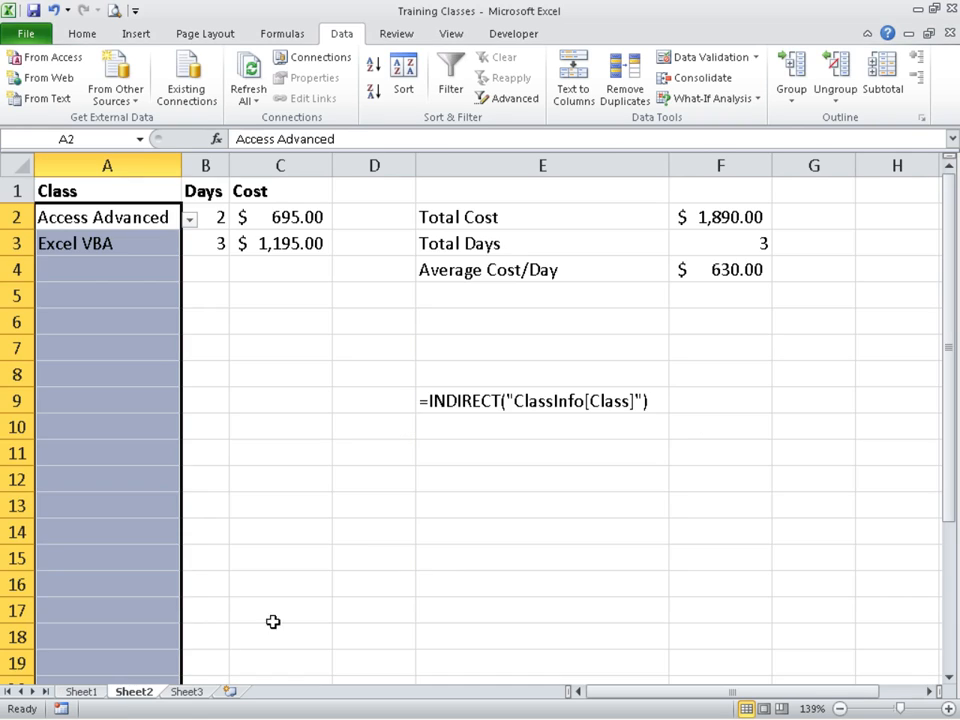
# - Delete the Total row from the class table on Sheet1
pyautogui.click(78, 692)
pyautogui.click(167, 625)
pyautogui.moveTo(165, 514); pyautogui.dragTo(214, 525)
pyautogui.moveTo(812, 693); pyautogui.dragTo(765, 700)
pyautogui.rightClick(364, 508)
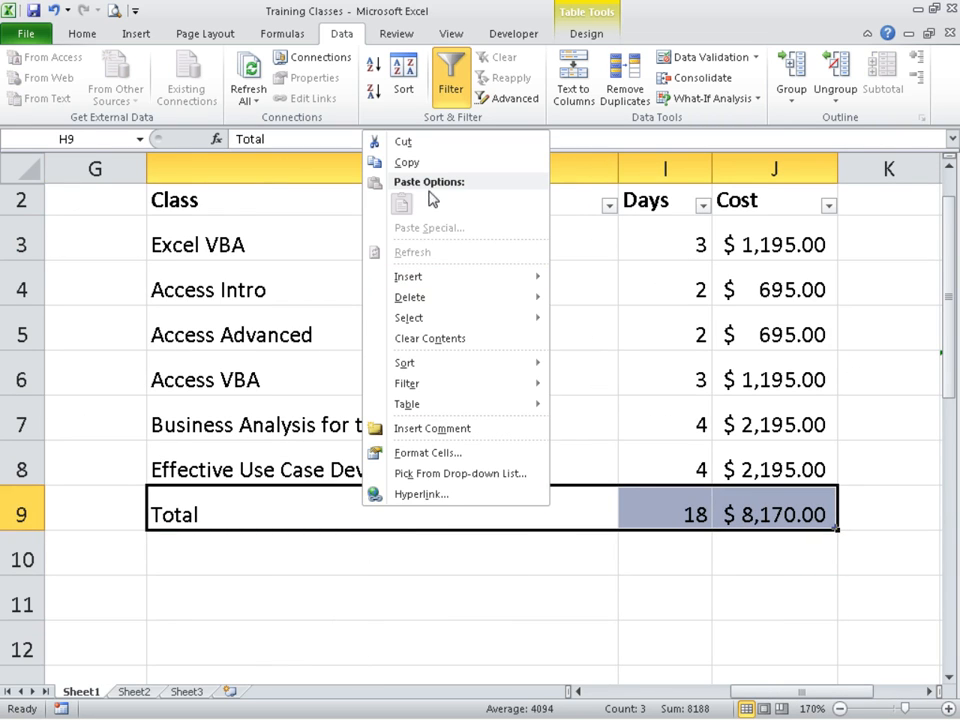
pyautogui.moveTo(414, 300)
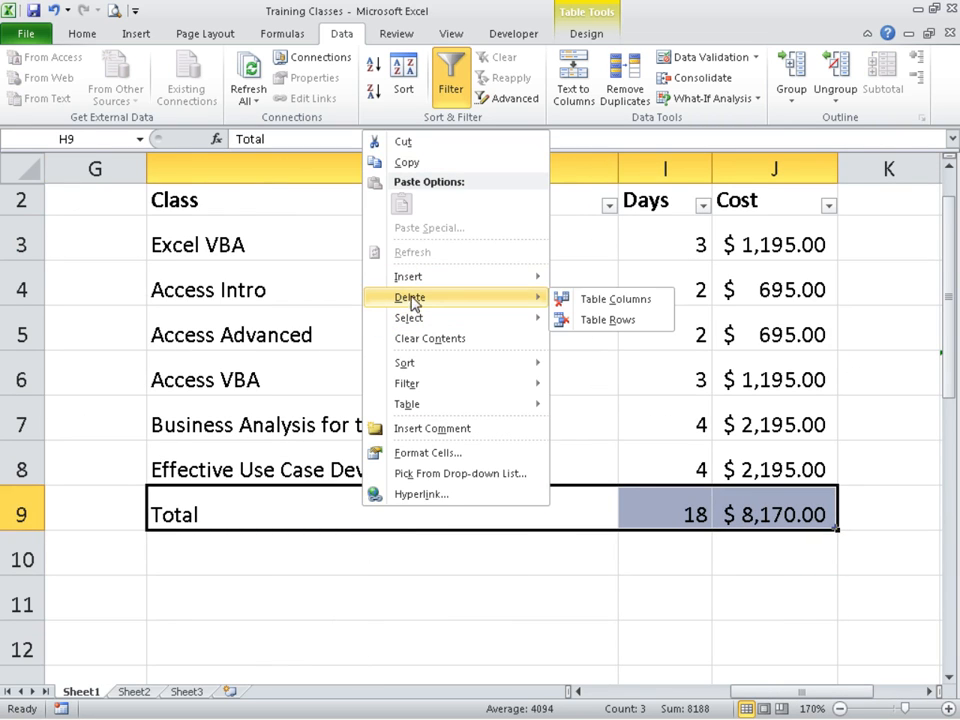
pyautogui.click(595, 319)
pyautogui.click(340, 578)
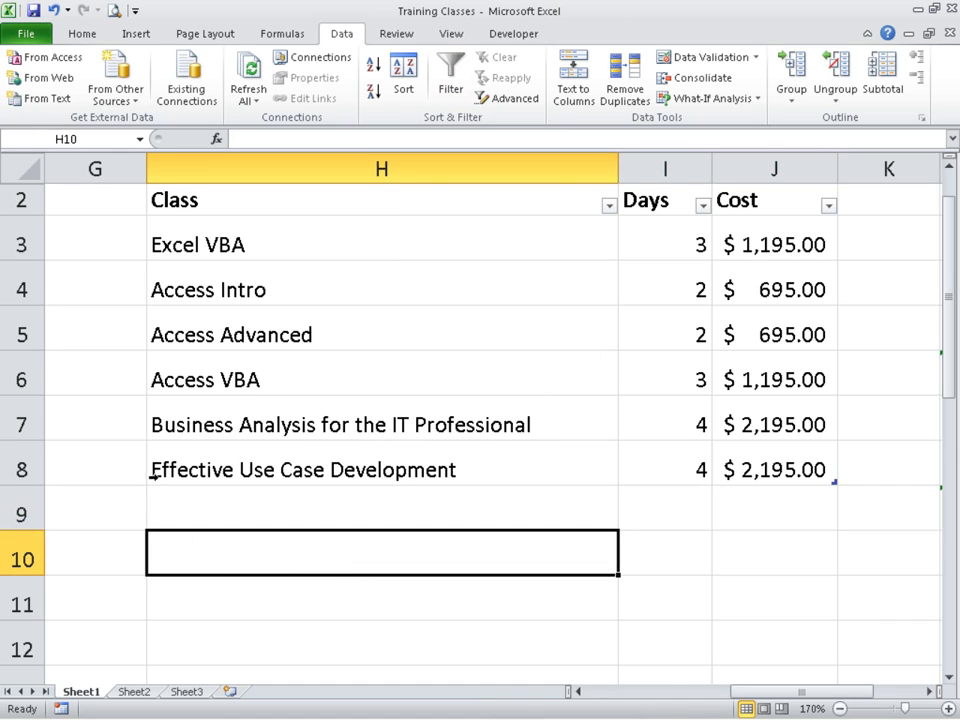
pyautogui.click(182, 467)
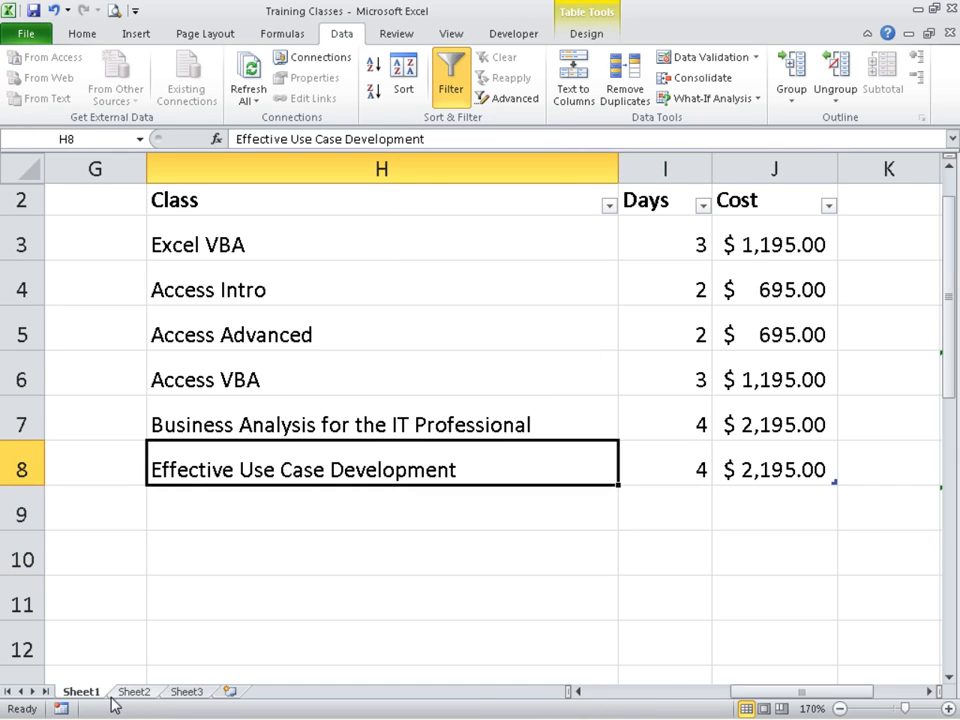
# - Choose Access VBA from the class list for cell A4 on Sheet2
pyautogui.click(126, 693)
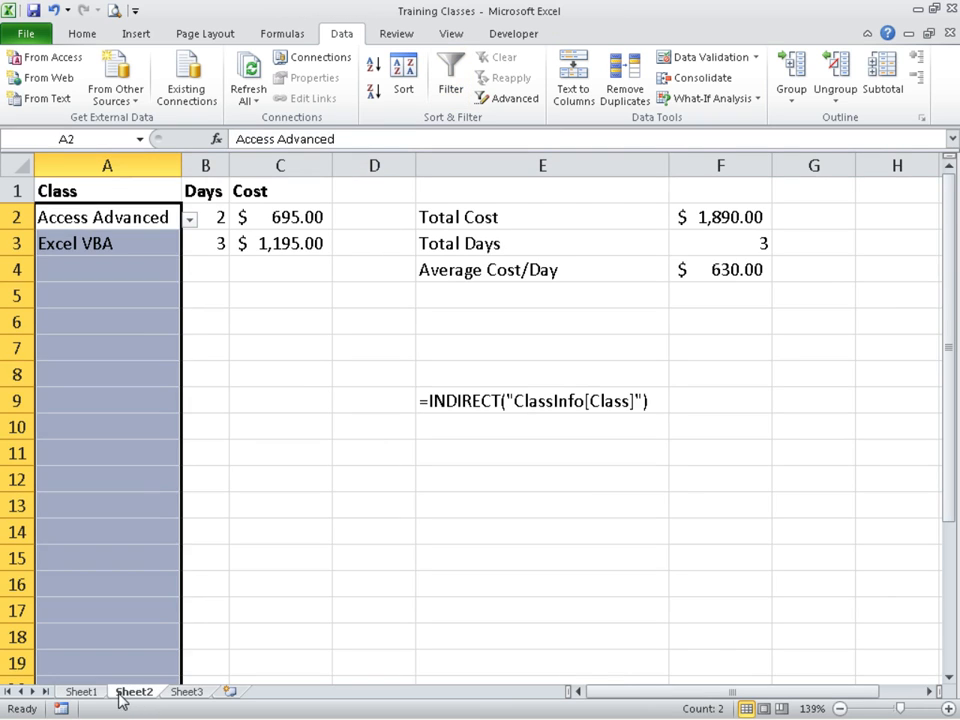
pyautogui.click(141, 315)
pyautogui.click(140, 270)
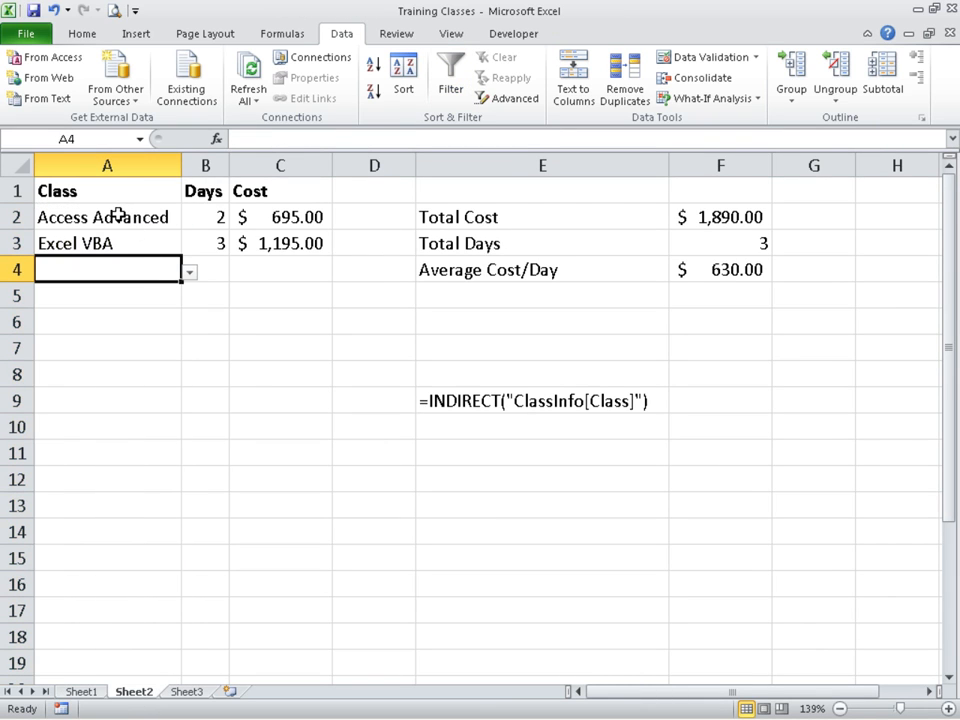
pyautogui.click(120, 216)
pyautogui.click(108, 266)
pyautogui.click(189, 273)
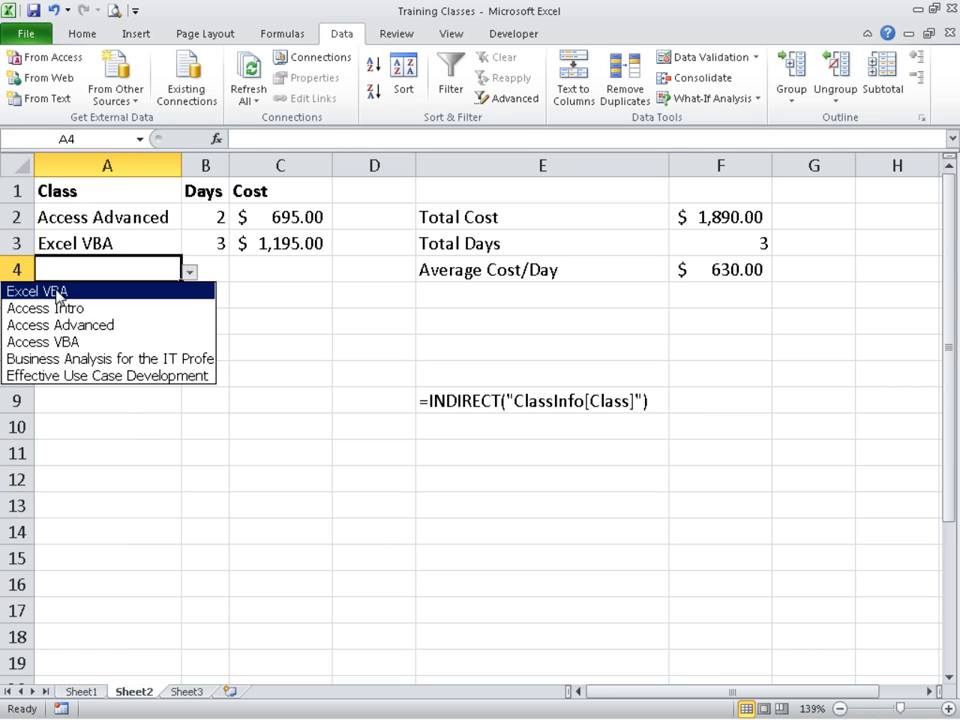
pyautogui.click(70, 342)
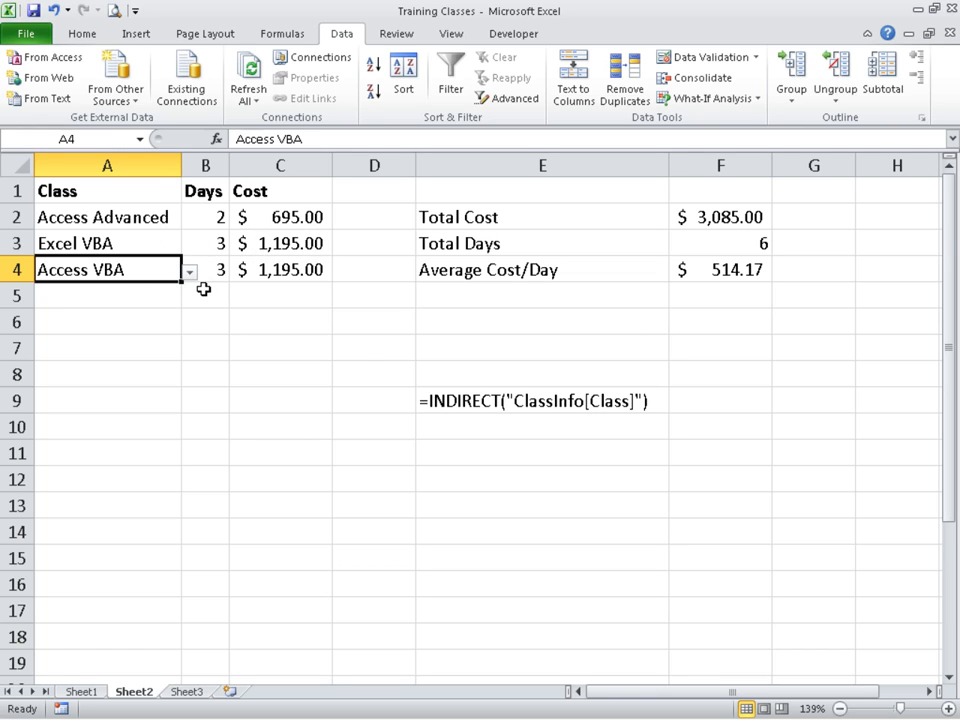
# - Try to enter the invalid class name "fjfkjd" in cell A5 to test the validation, and discard the entry
pyautogui.click(125, 300)
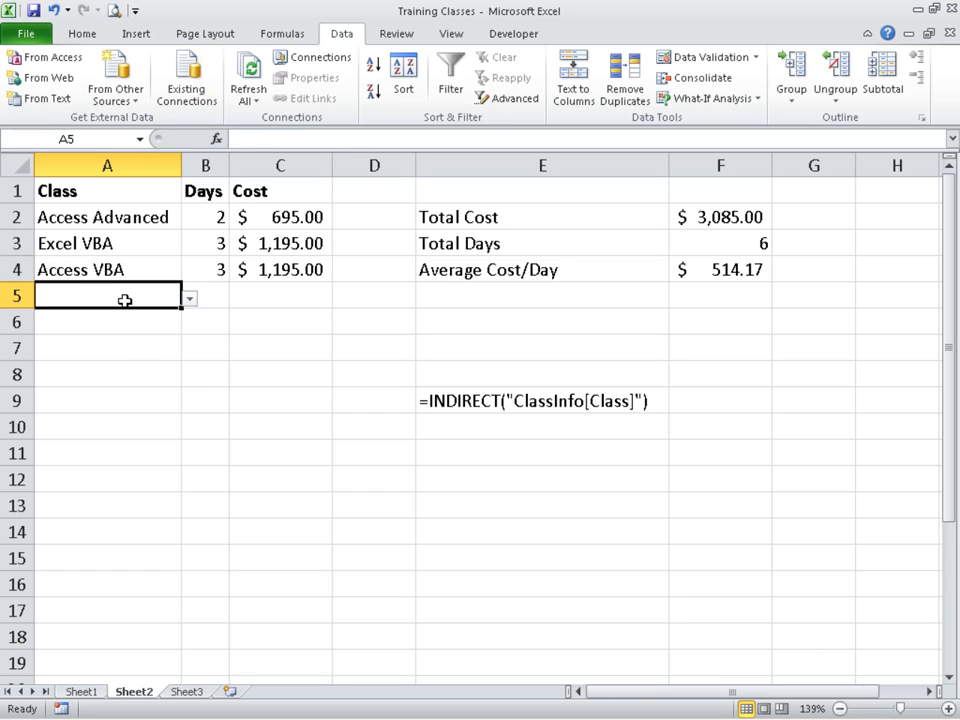
pyautogui.write('fjfkjd')
pyautogui.press('Return')
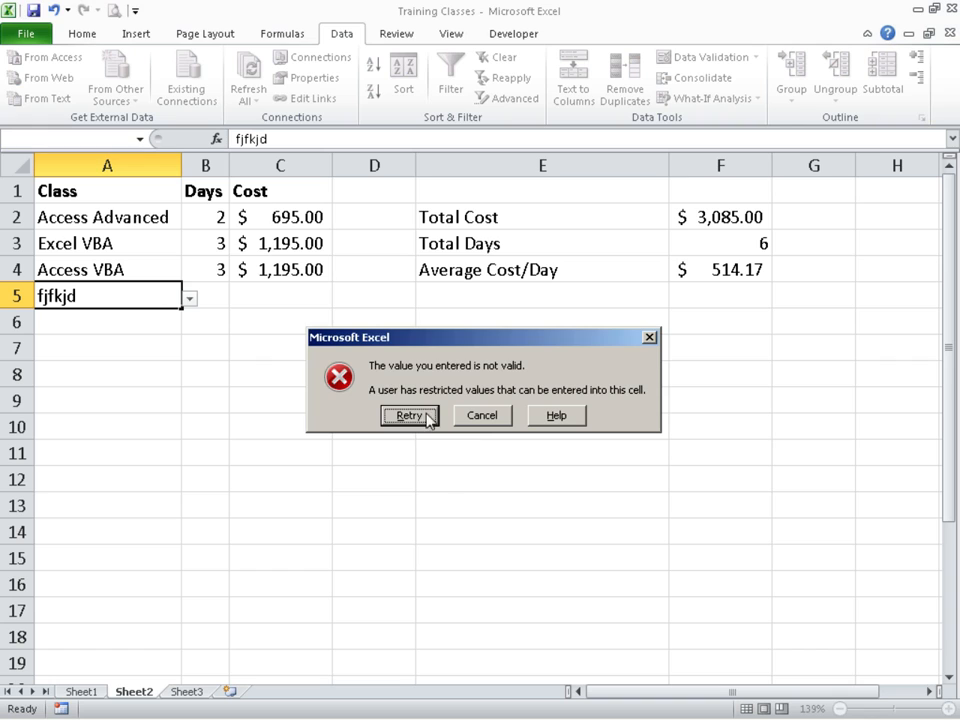
pyautogui.click(482, 415)
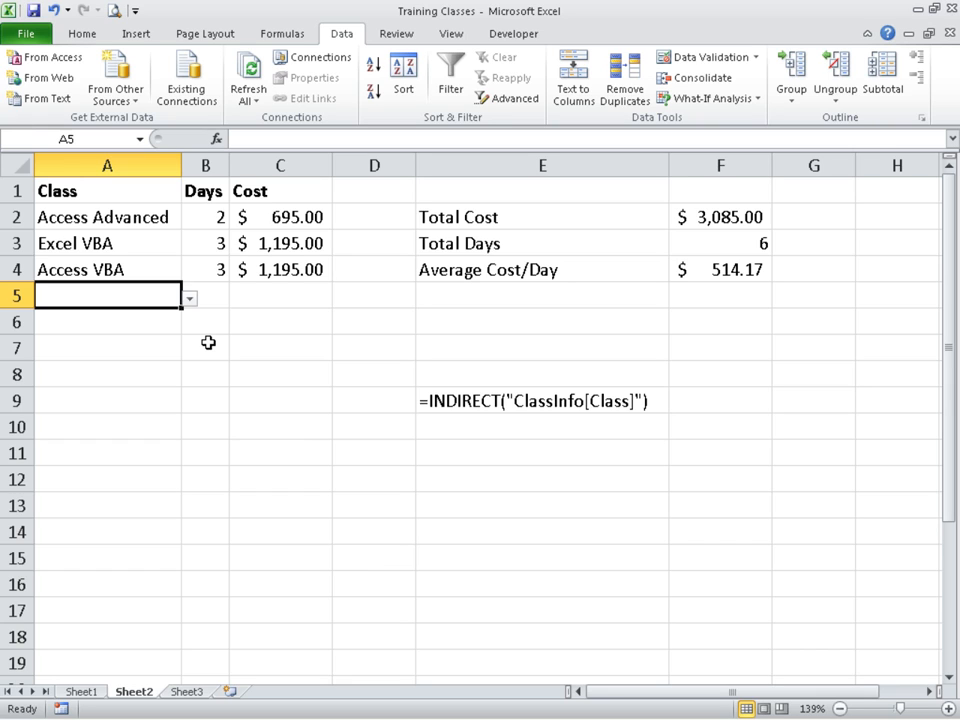
# - Add a row to the class table on Sheet1 with the class "new class", 7 days and a cost of 5
pyautogui.click(86, 694)
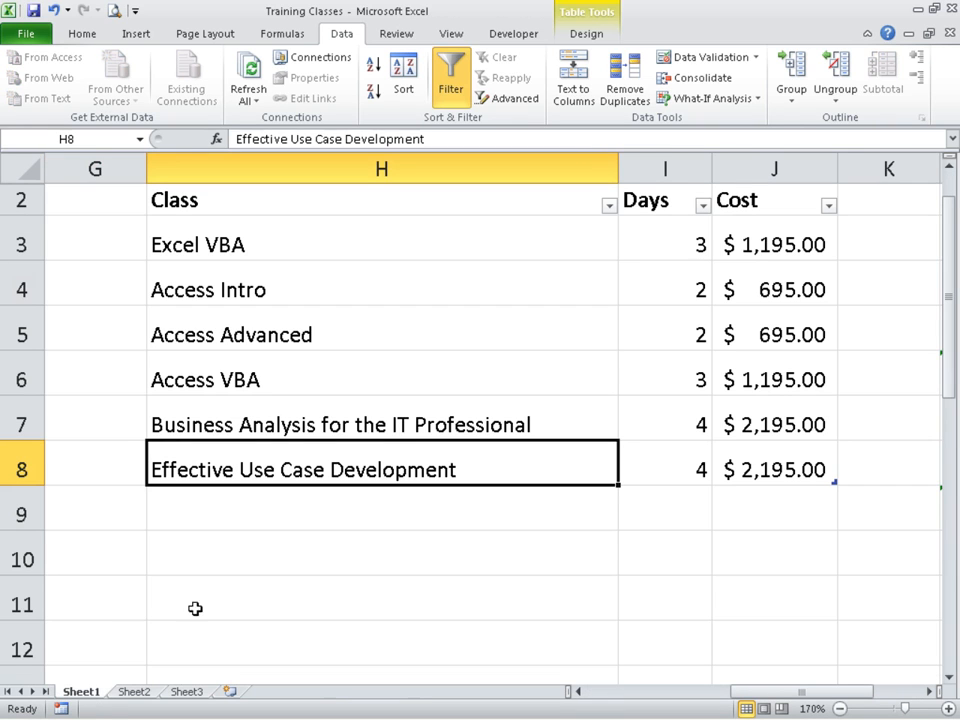
pyautogui.click(198, 504)
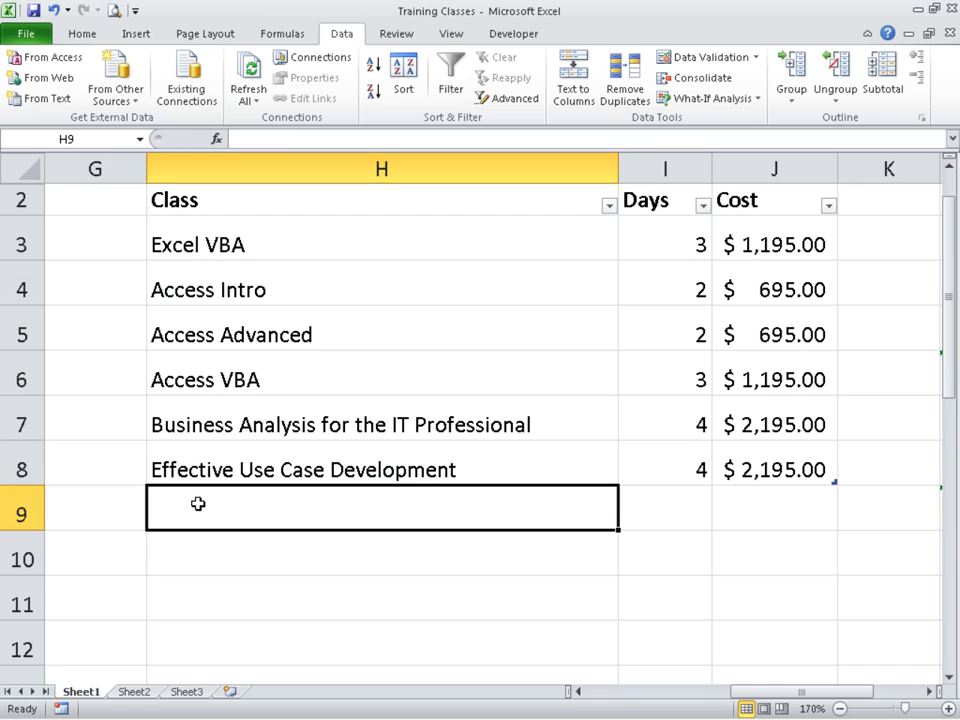
pyautogui.write('new class')
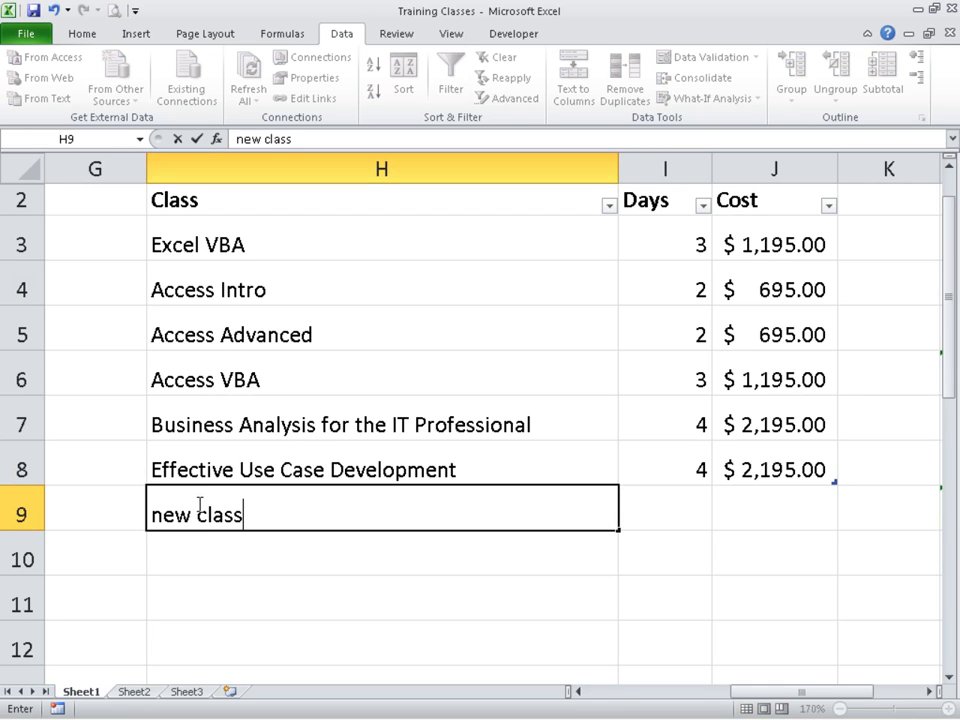
pyautogui.press('Tab')
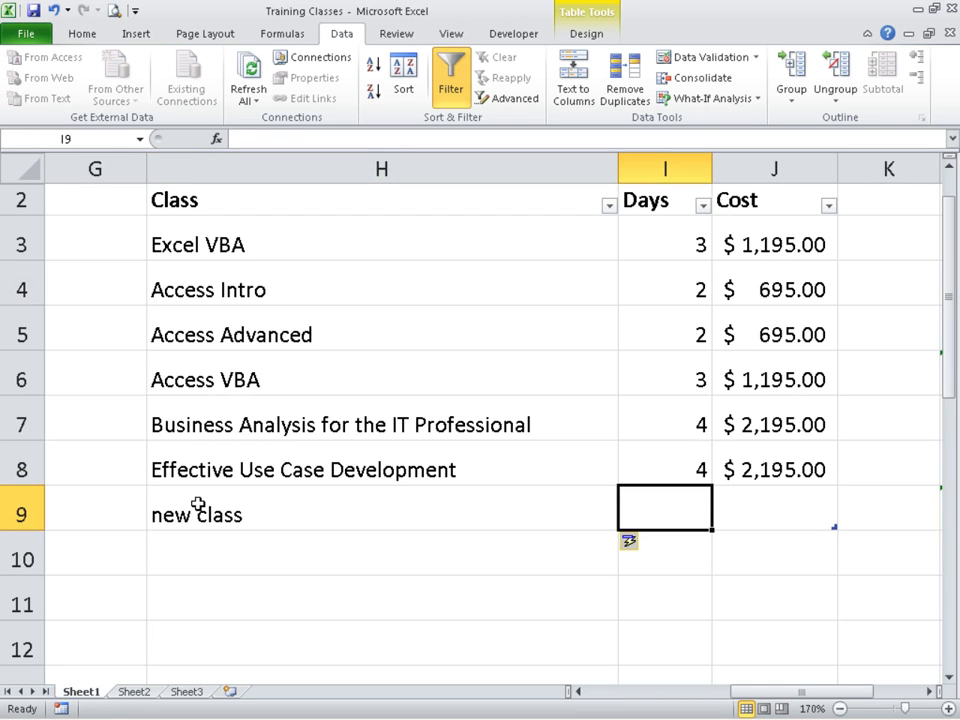
pyautogui.write('7')
pyautogui.press('Tab')
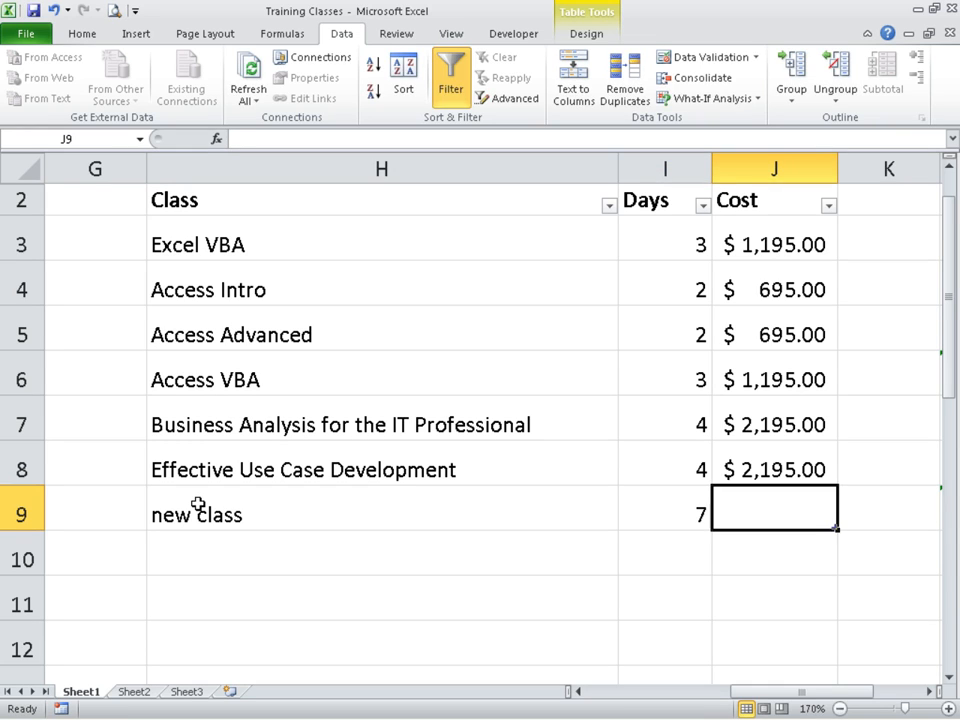
pyautogui.write('5')
pyautogui.press('Return')
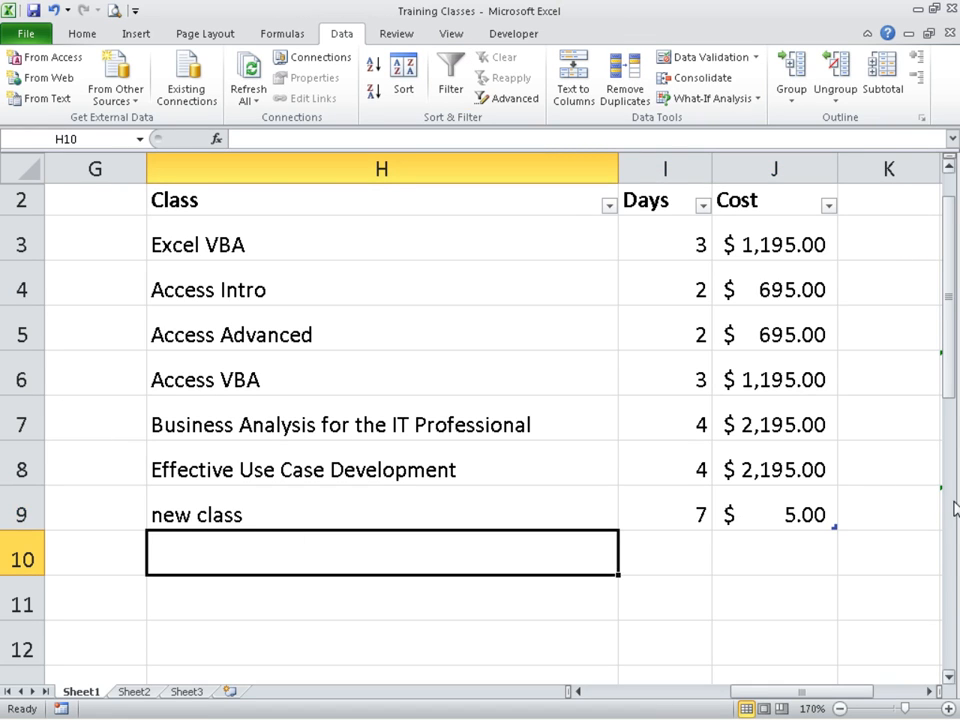
# - Choose "new class" from the class list for cell A5 on Sheet2
pyautogui.click(135, 692)
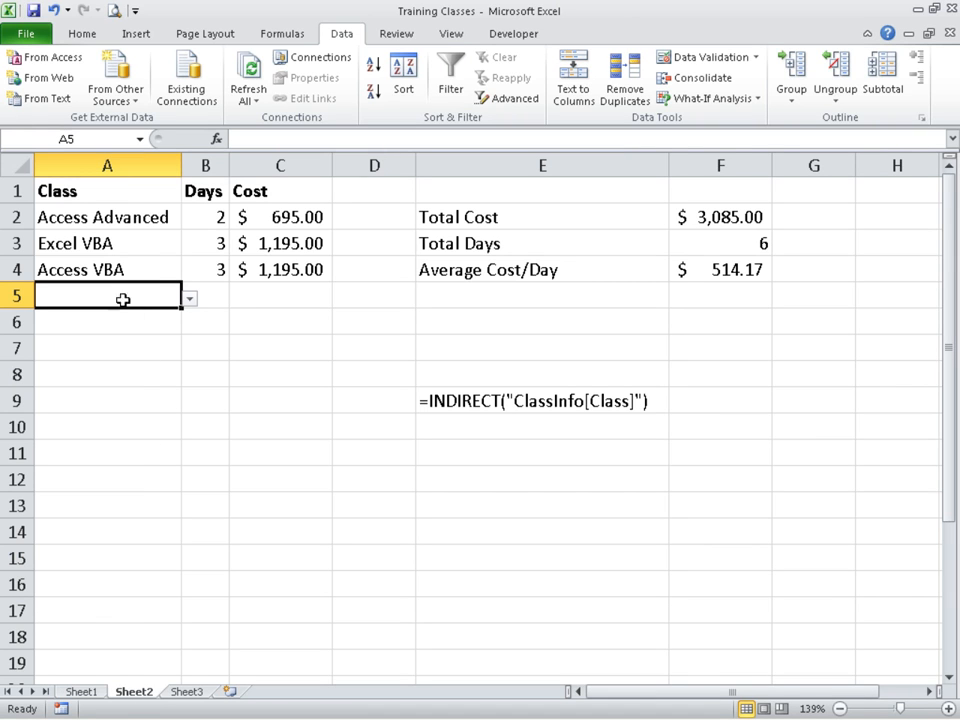
pyautogui.click(191, 299)
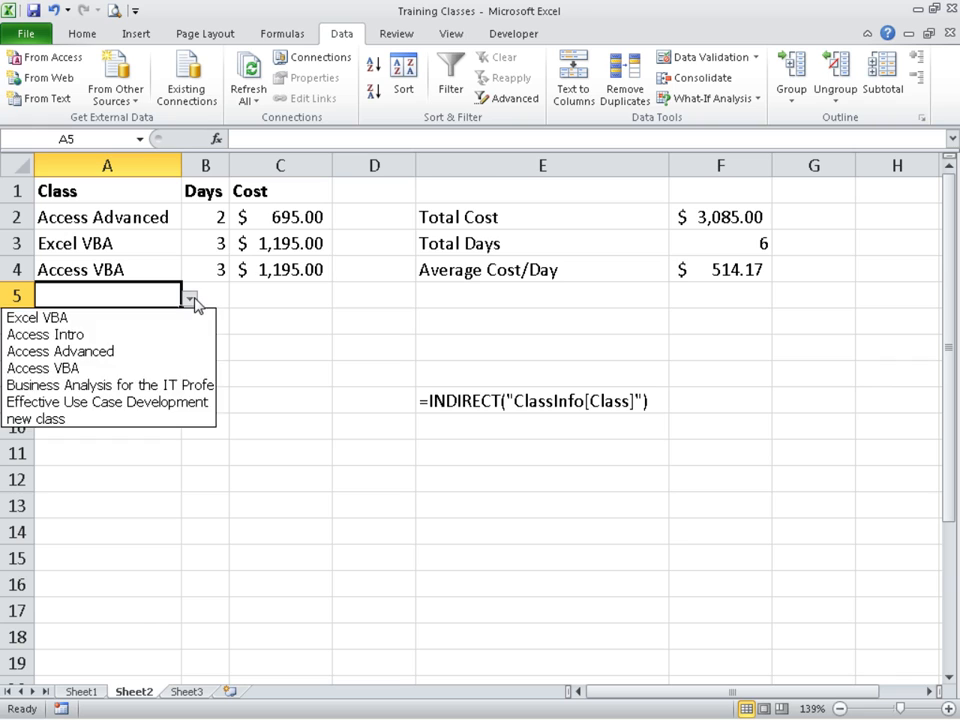
pyautogui.click(62, 426)
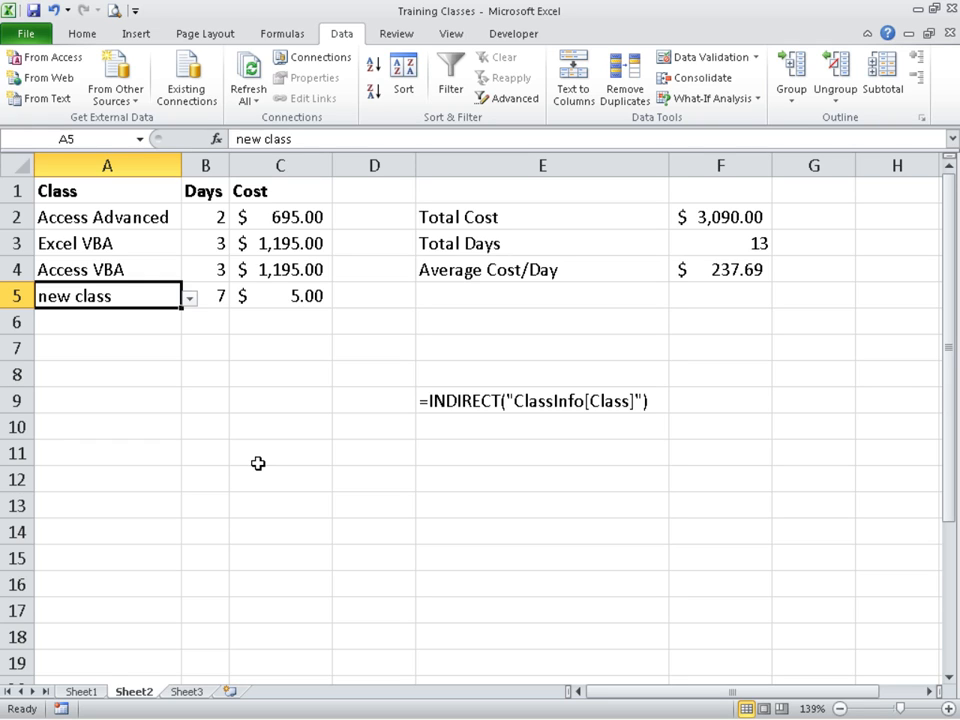
# - Review the input message and error alert options of cell A5's data validation, leaving the dialog without changes
pyautogui.click(694, 62)
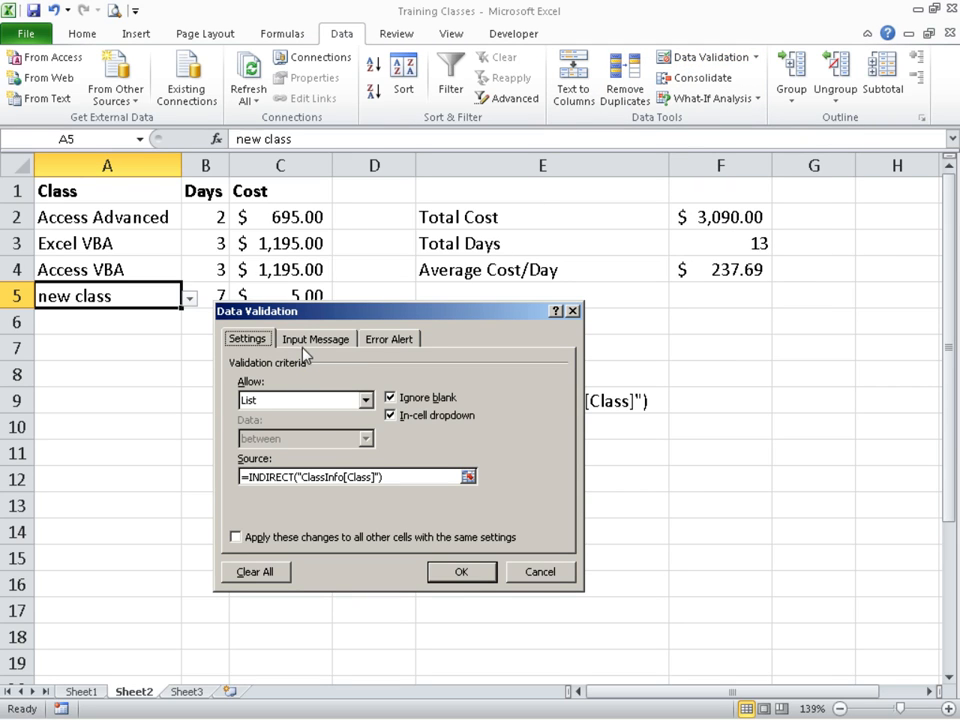
pyautogui.click(304, 341)
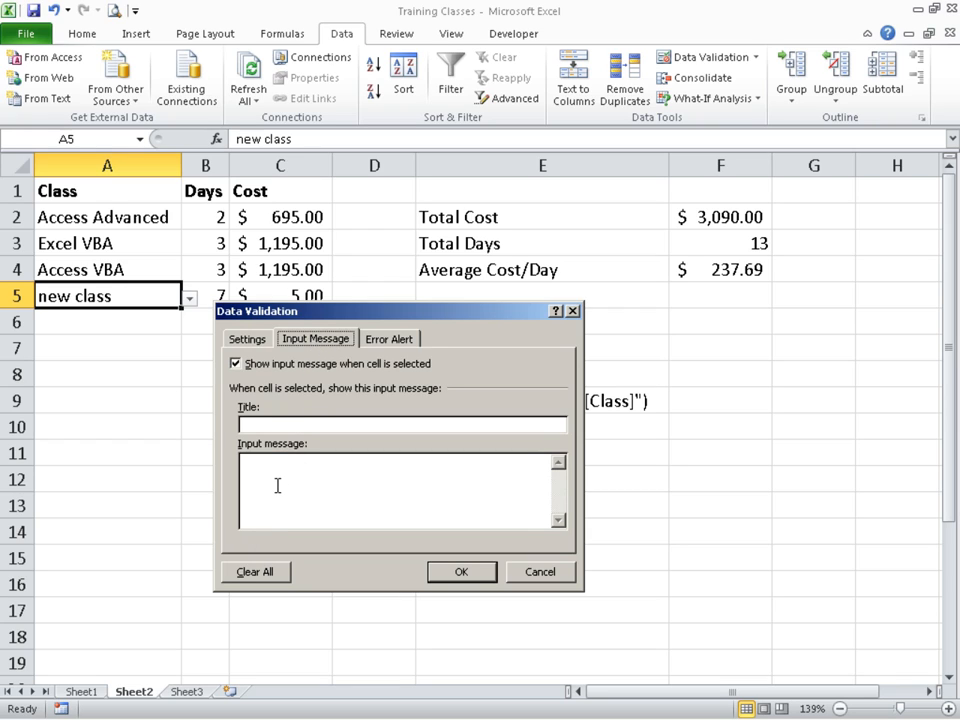
pyautogui.click(386, 339)
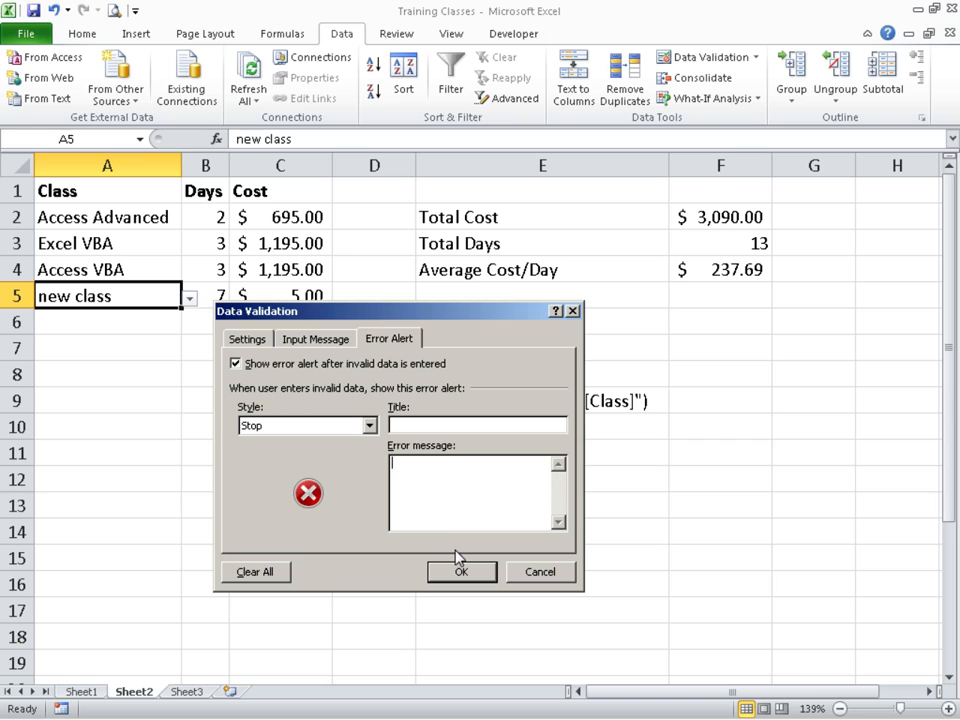
pyautogui.click(540, 572)
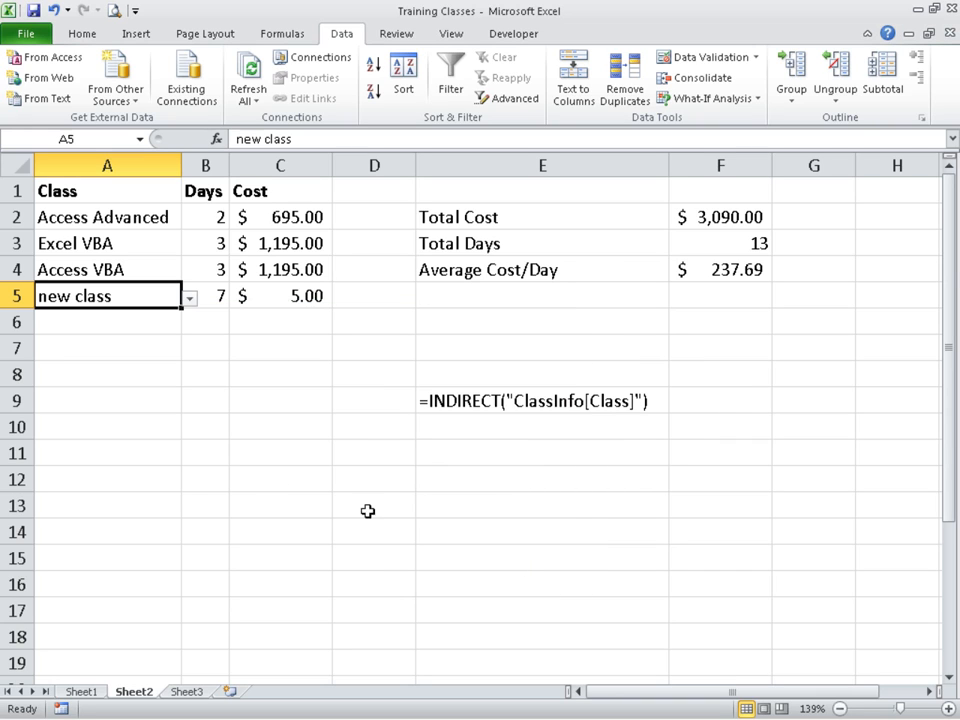
# - Close the Training Classes workbook and exit Excel without saving the changes
pyautogui.click(952, 10)
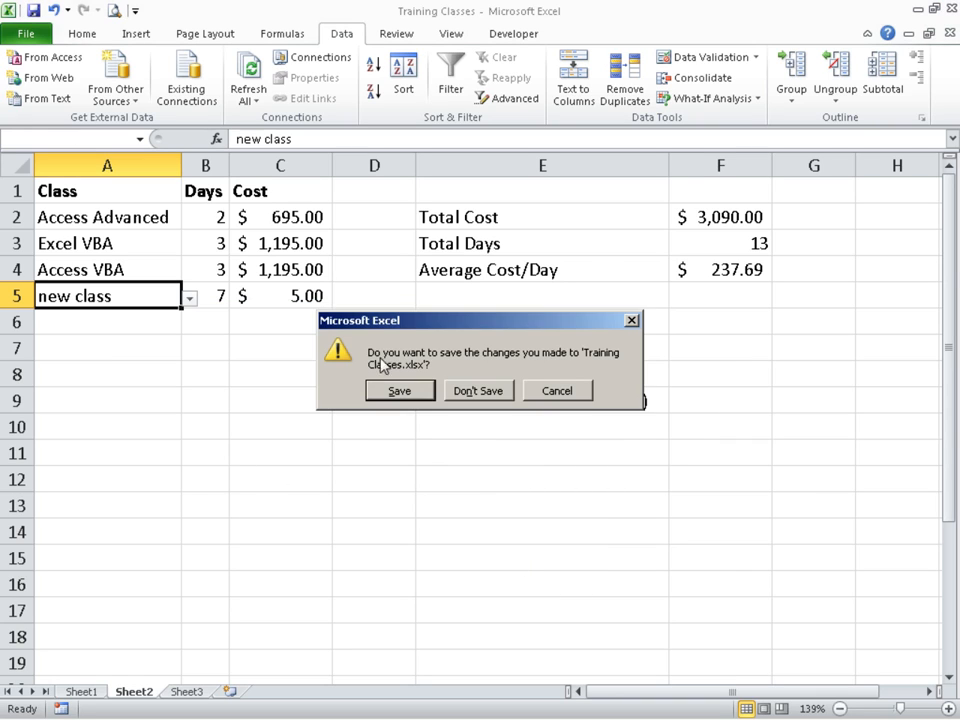
pyautogui.click(478, 392)
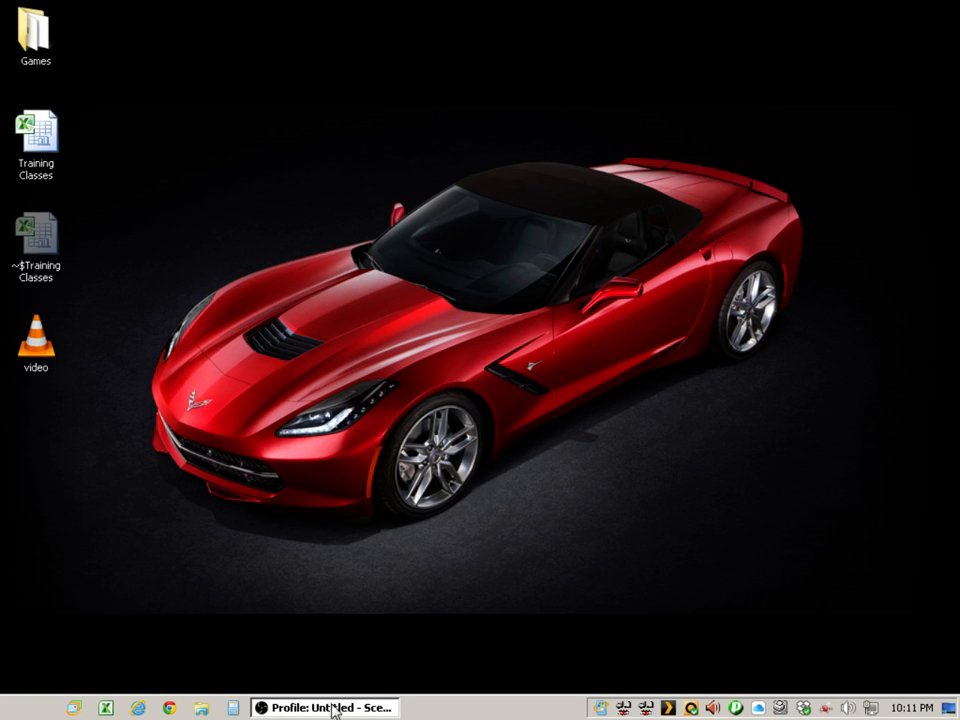